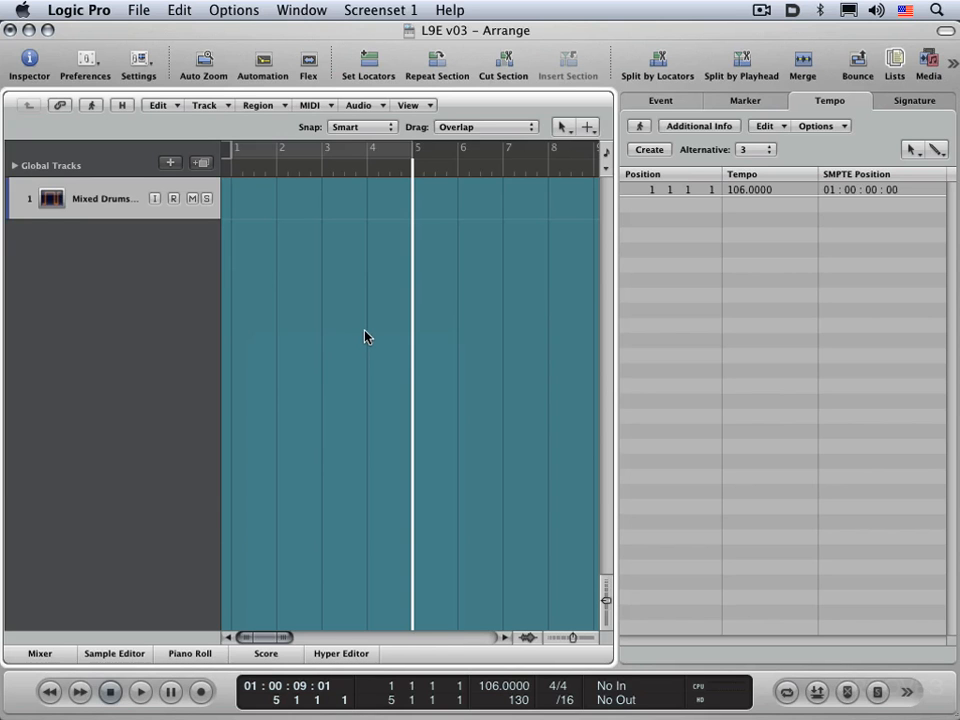
# Step: Import the audio file EkLp_92 A from the EK Loops folder onto the drum track at bar 1, previewing it first
pyautogui.press('Return')
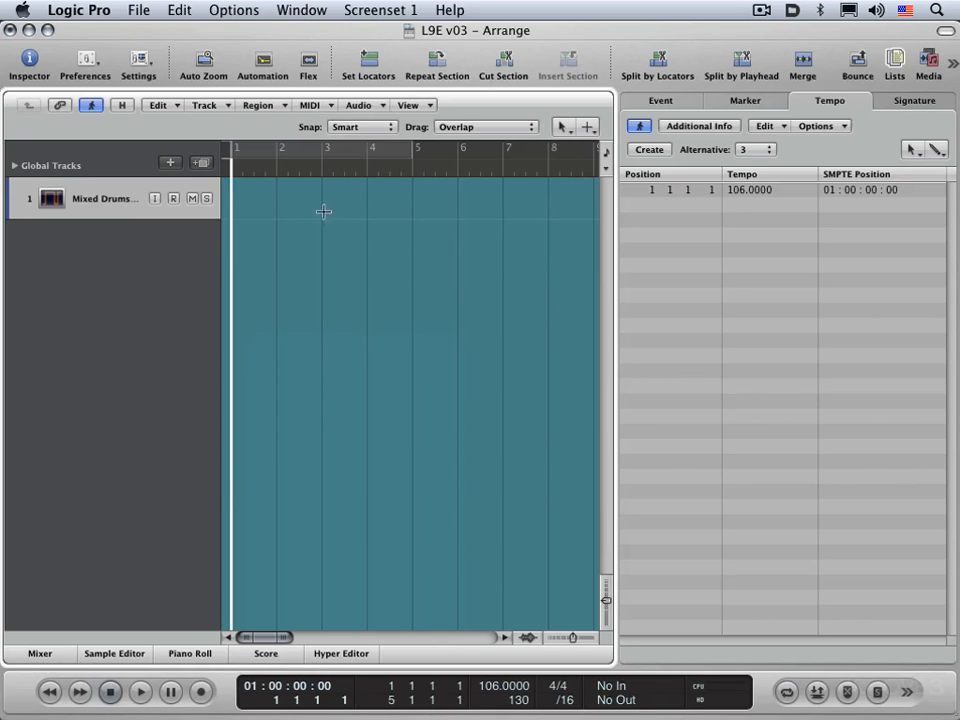
pyautogui.click(132, 10)
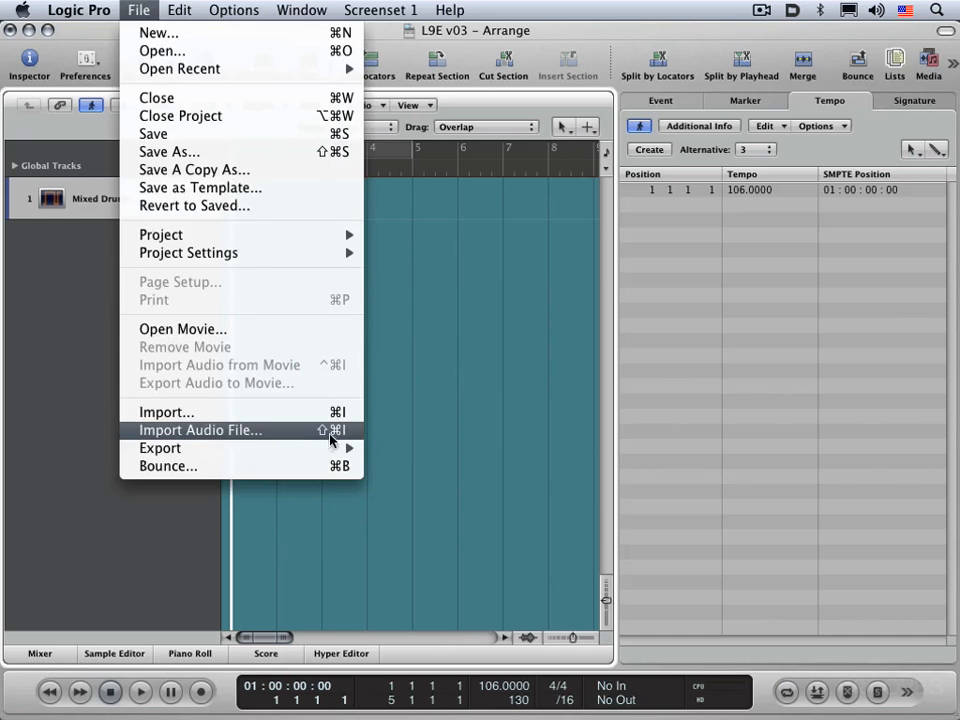
pyautogui.click(334, 436)
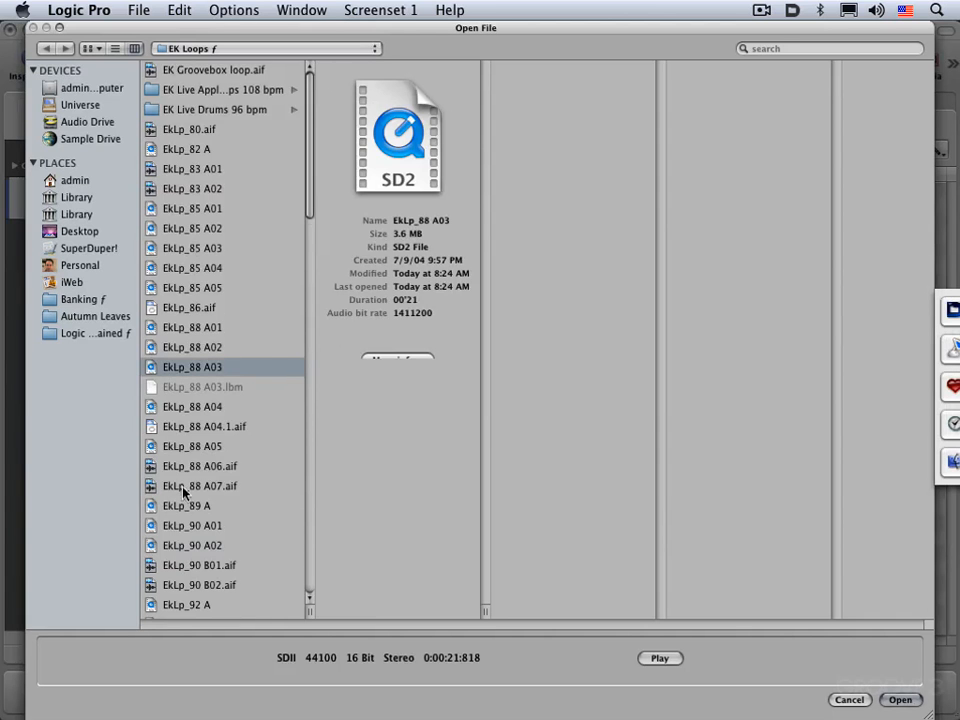
pyautogui.scroll(-2, 185, 492)
pyautogui.scroll(-5, 185, 497)
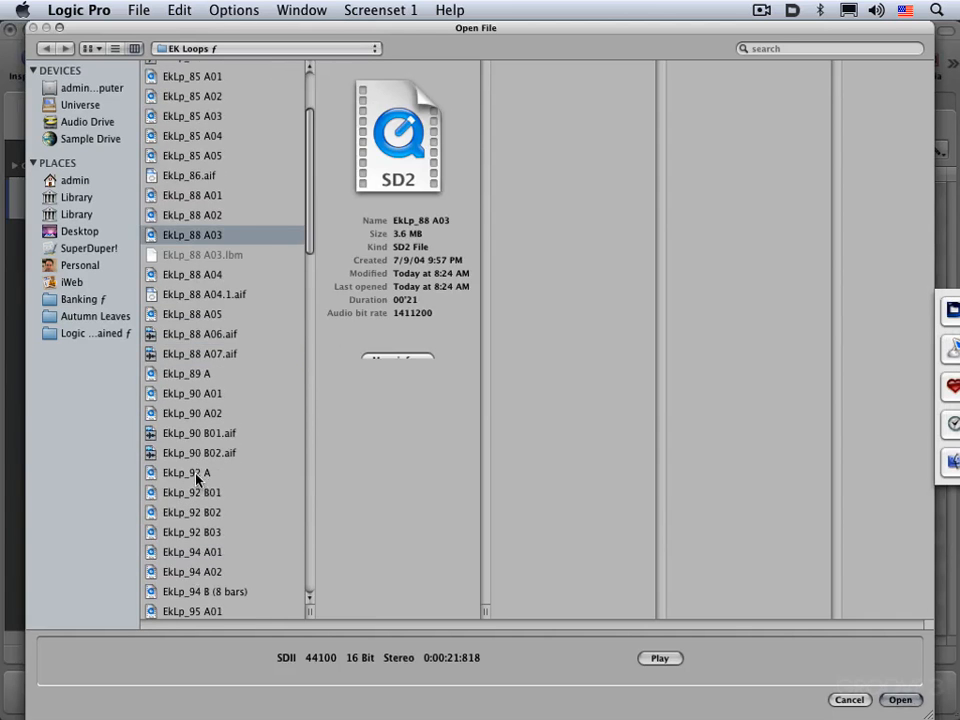
pyautogui.click(197, 476)
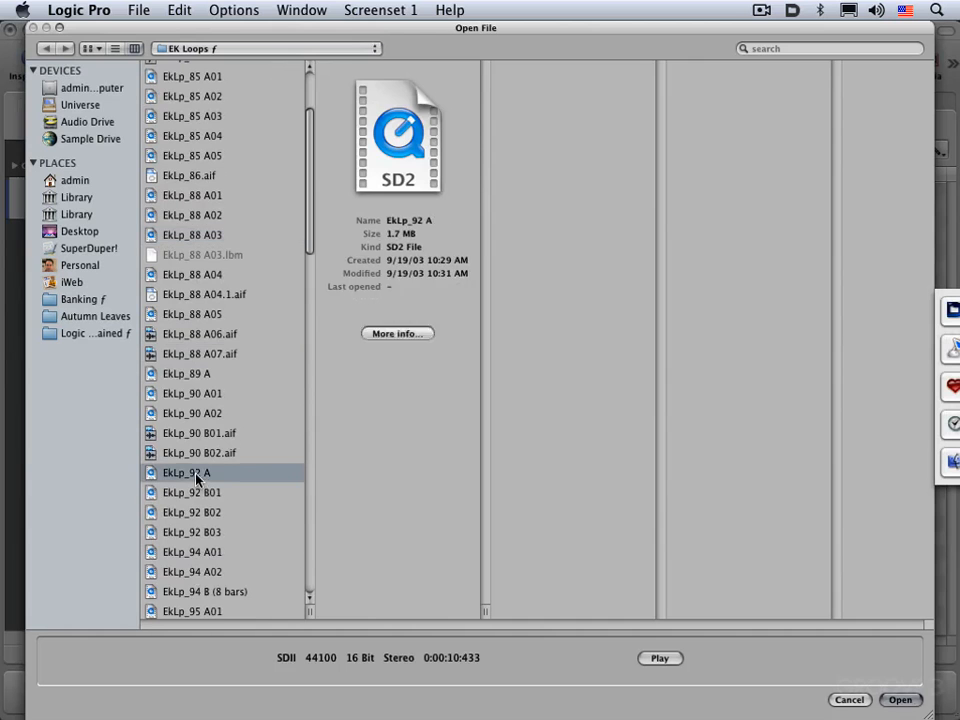
pyautogui.click(652, 658)
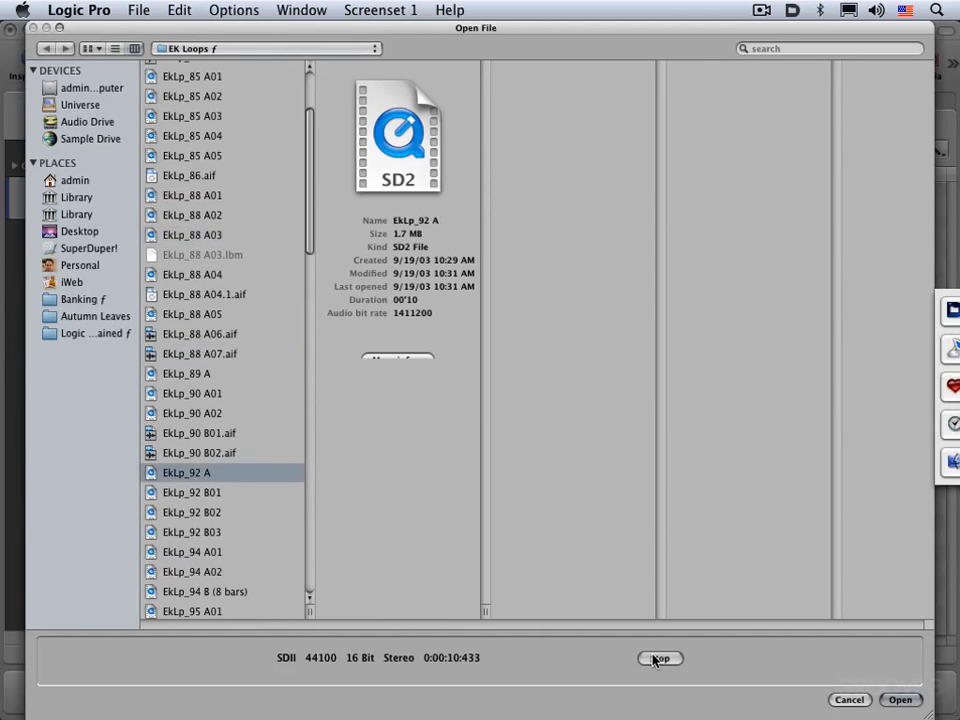
pyautogui.click(652, 658)
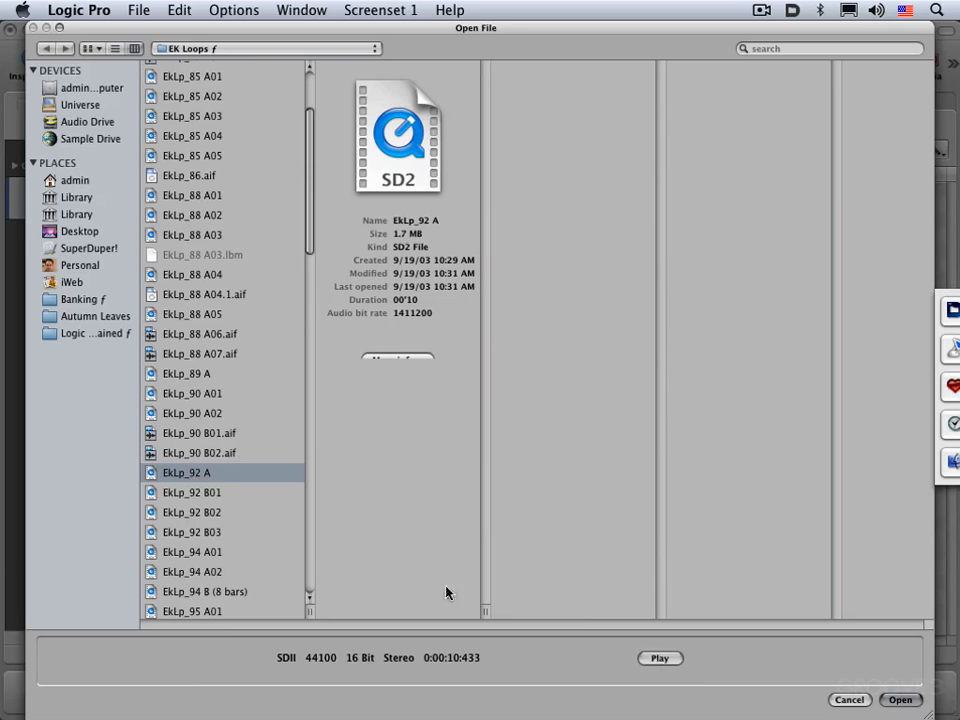
pyautogui.doubleClick(195, 482)
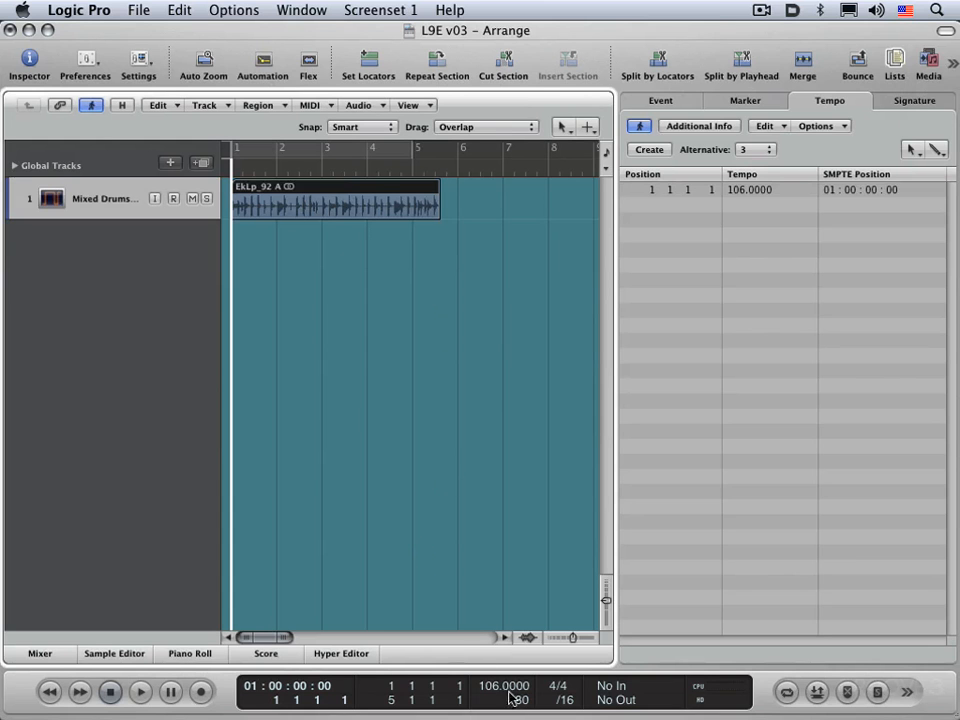
# Step: Play the start of the imported loop and check the plug-in inserts on the Mixed Drums channel strip
pyautogui.press('space')
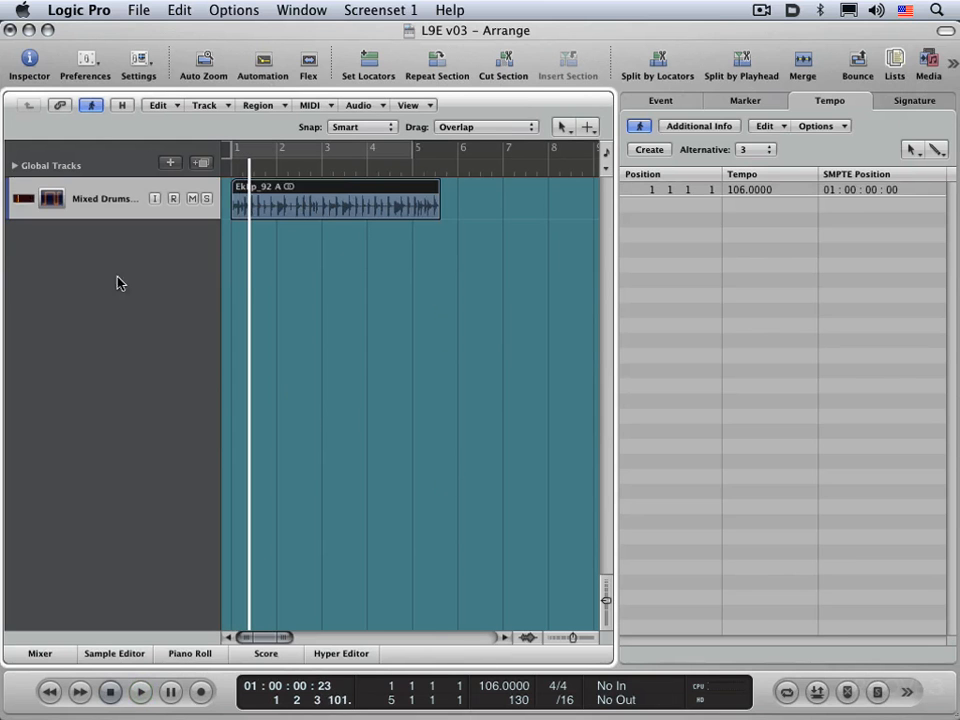
pyautogui.press('i')
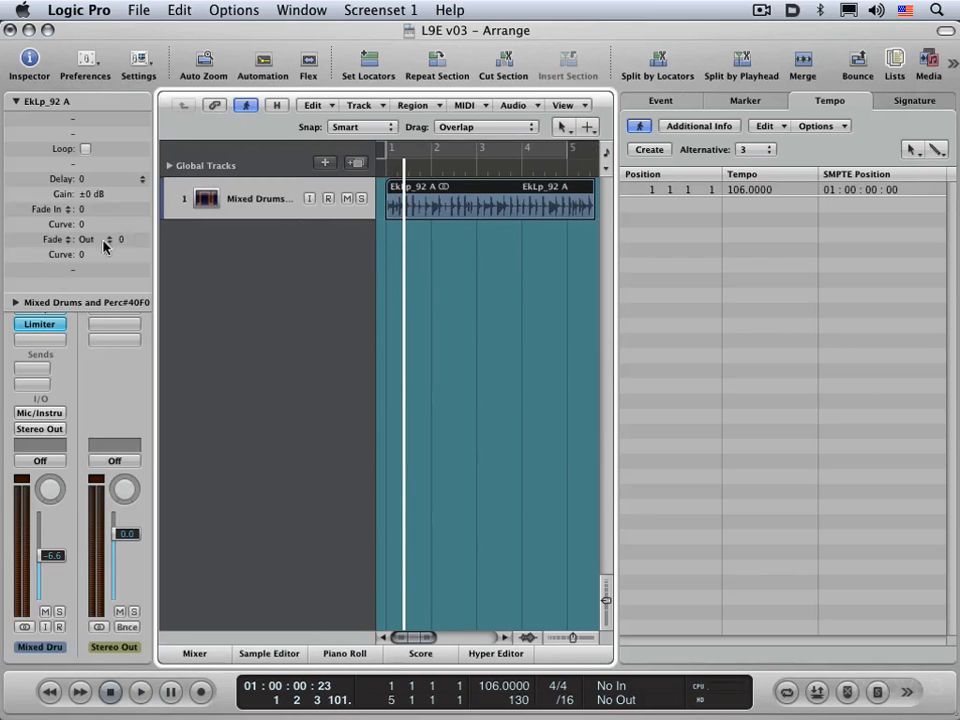
pyautogui.click(14, 101)
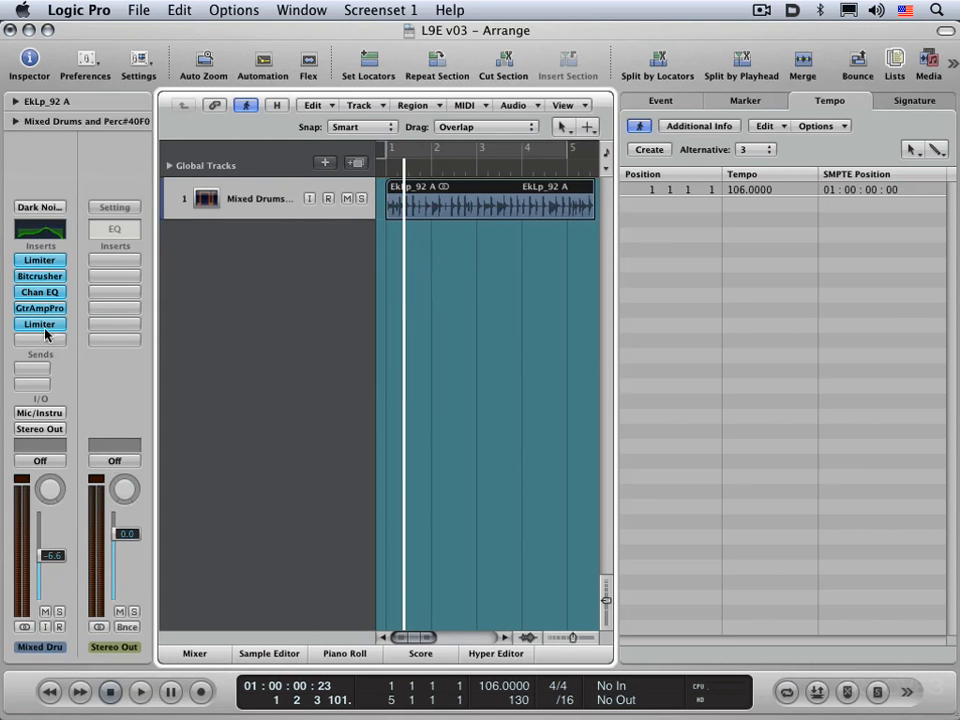
pyautogui.press('i')
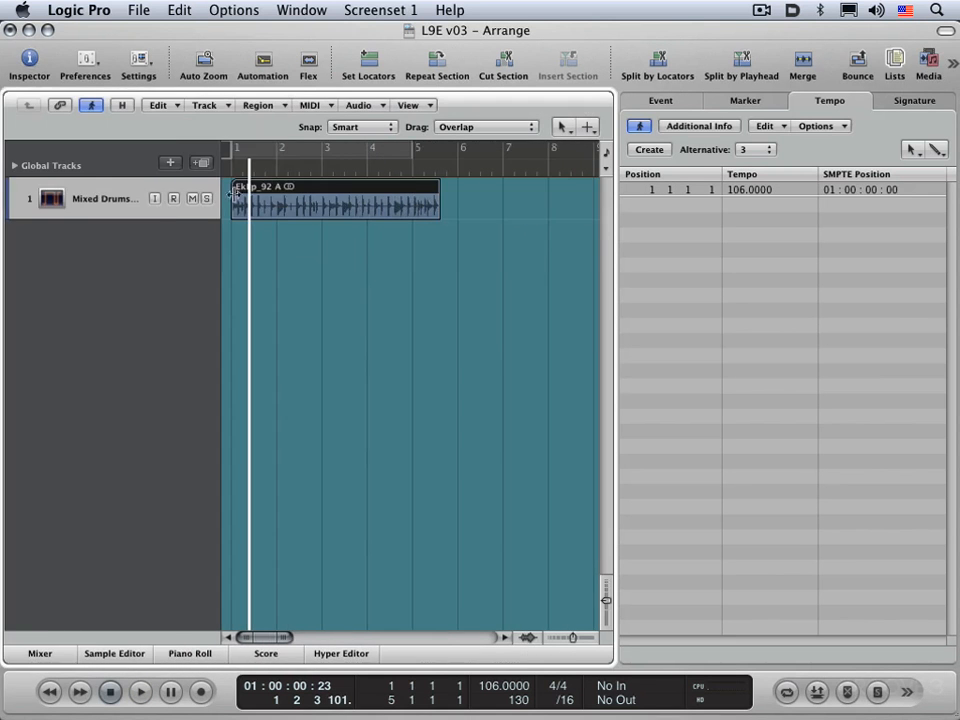
# Step: Return the playhead to bar 1 and play the EkLp_92 A region through to its end
pyautogui.press('space')
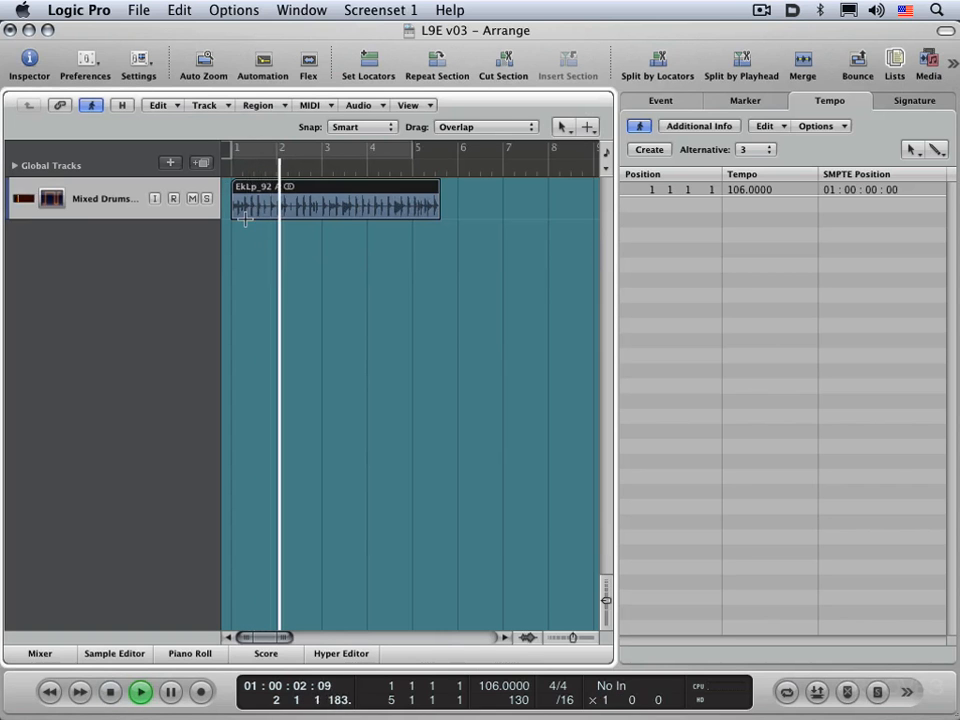
pyautogui.press('space')
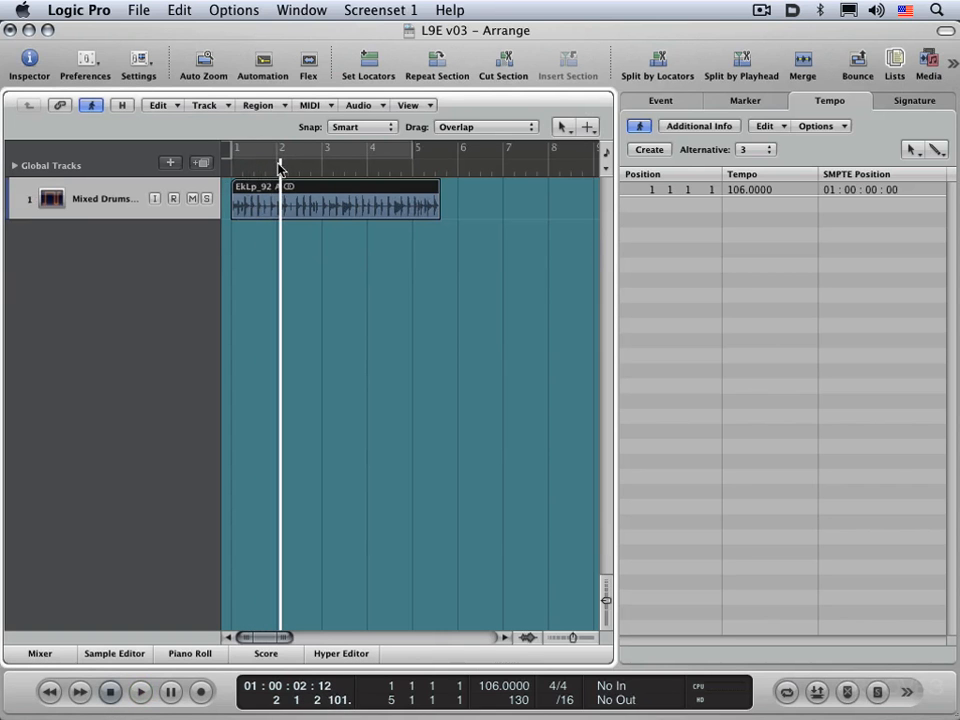
pyautogui.moveTo(280, 173); pyautogui.dragTo(224, 196)
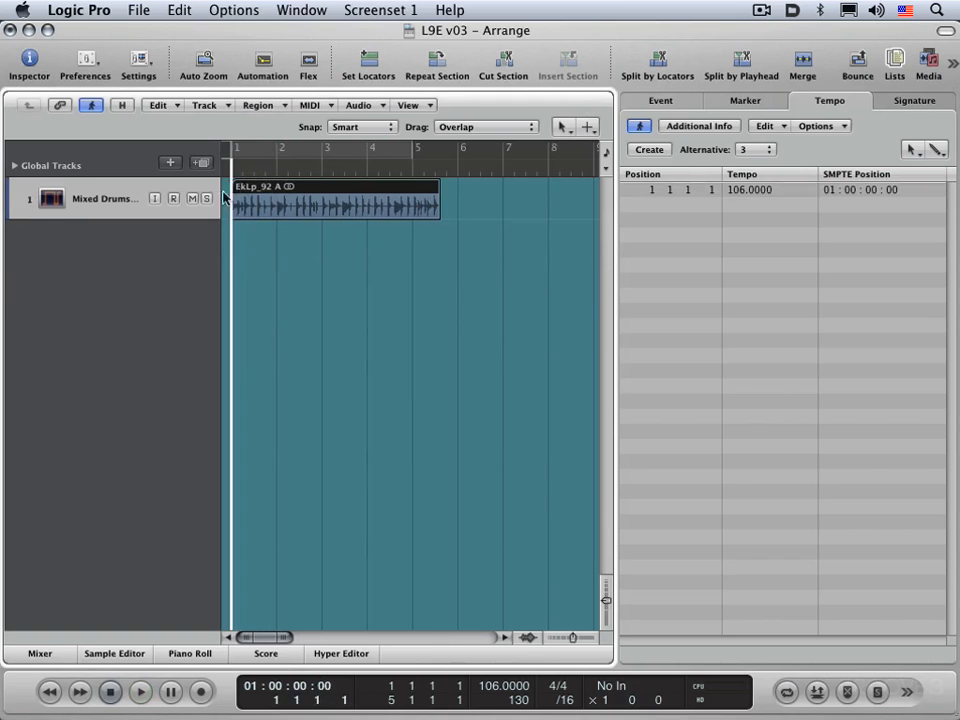
pyautogui.press('space')
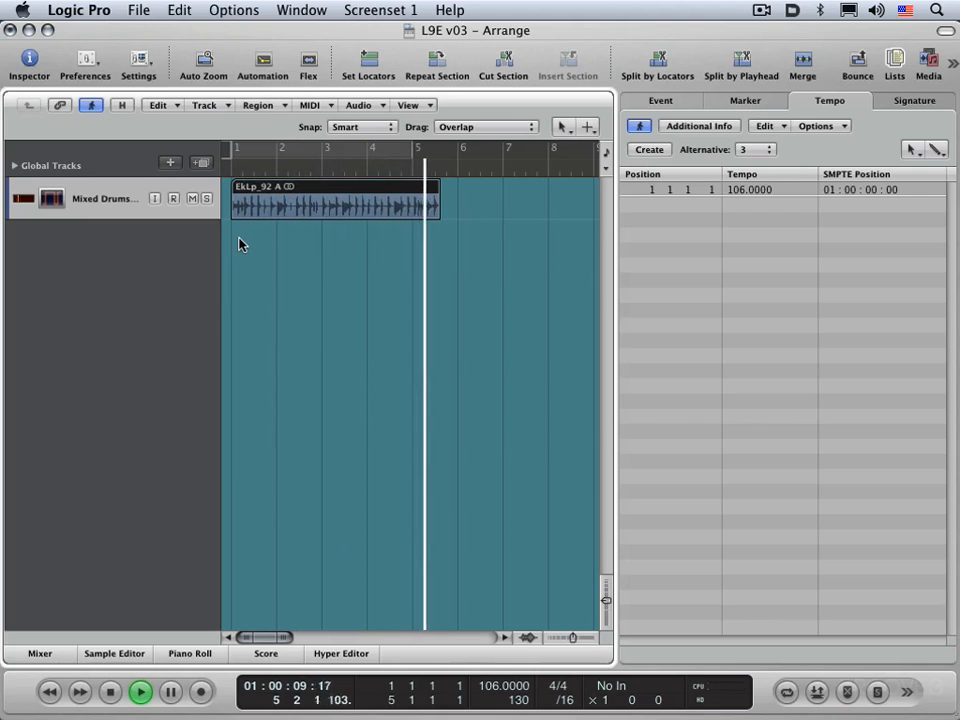
pyautogui.press('space')
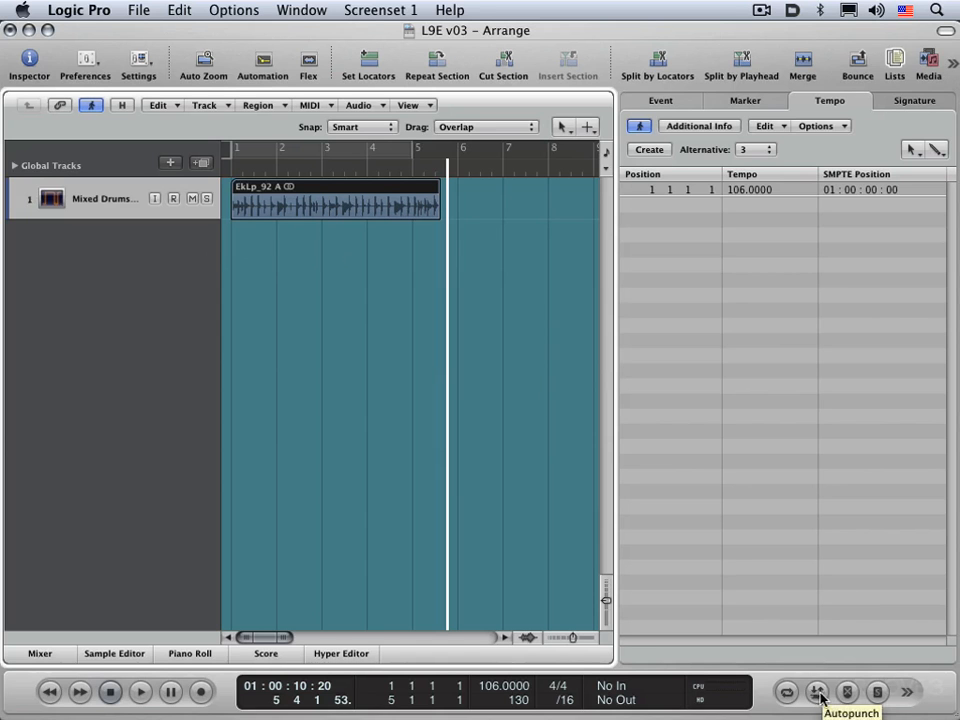
# Step: Check the automatic locator options and turn on a cycle area spanning bars 1 to 5
pyautogui.rightClick(789, 694)
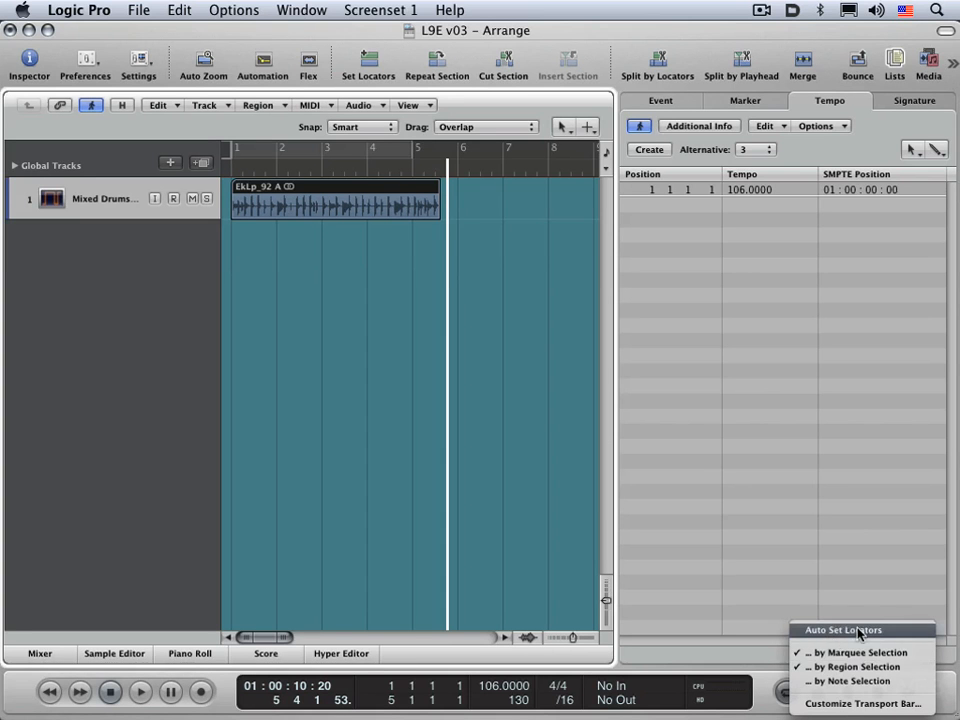
pyautogui.click(386, 434)
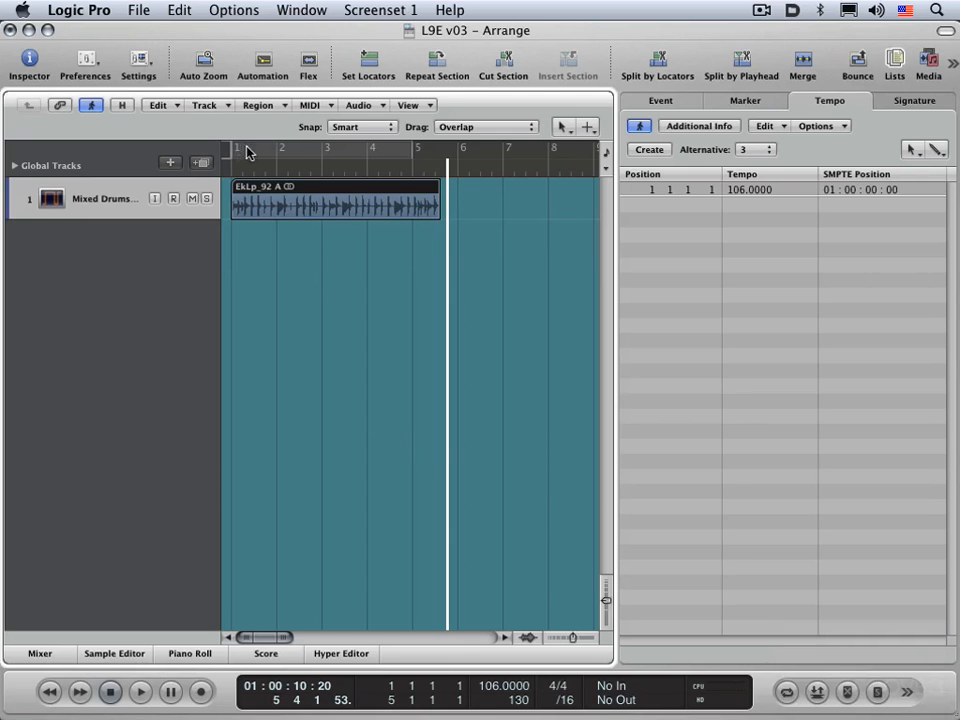
pyautogui.moveTo(248, 152); pyautogui.dragTo(408, 172)
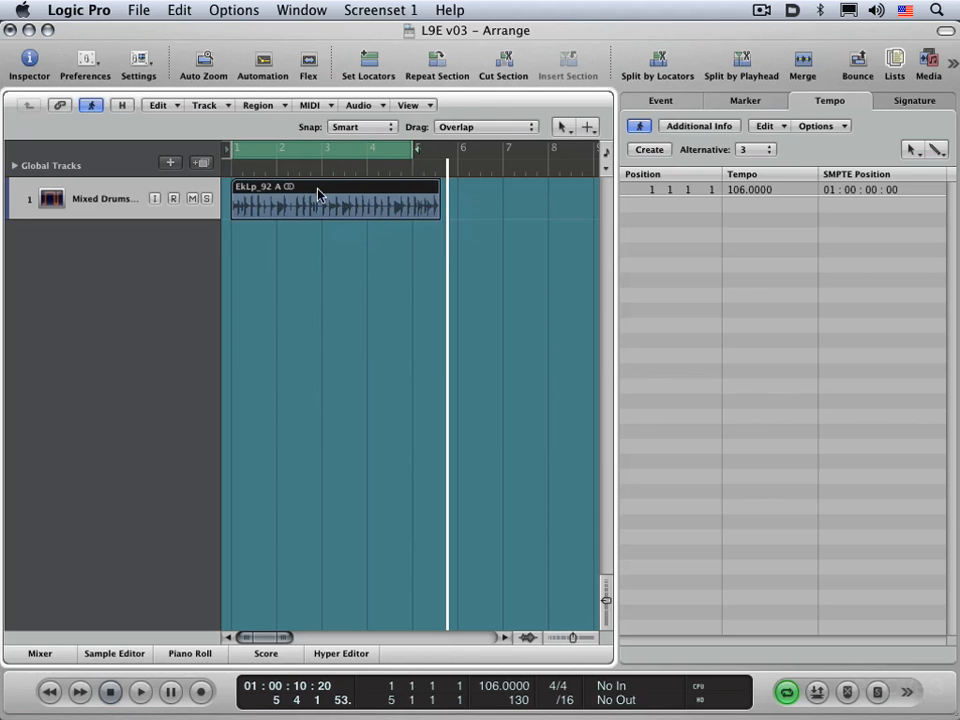
# Step: Try adjusting the project tempo to the drum loop using region length and locators, and undo the change
pyautogui.click(232, 9)
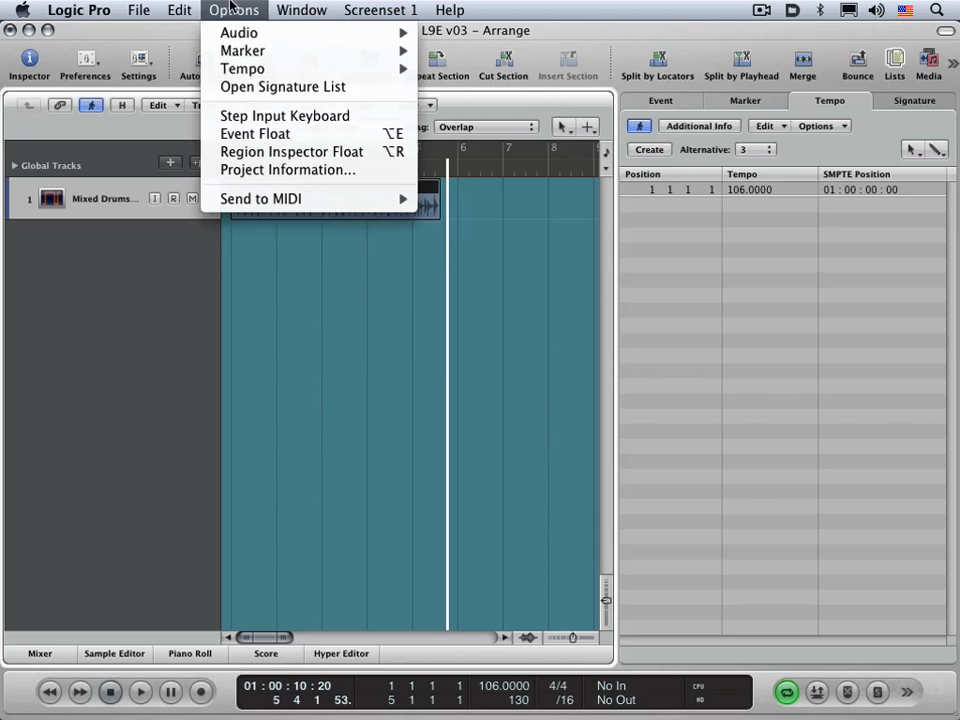
pyautogui.moveTo(231, 69)
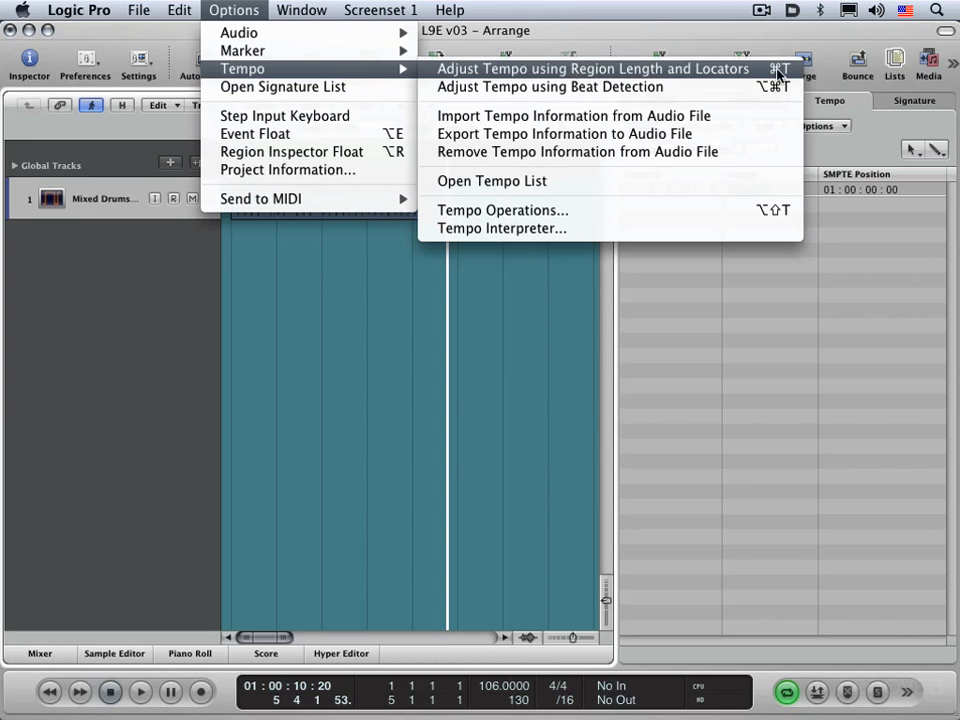
pyautogui.click(697, 72)
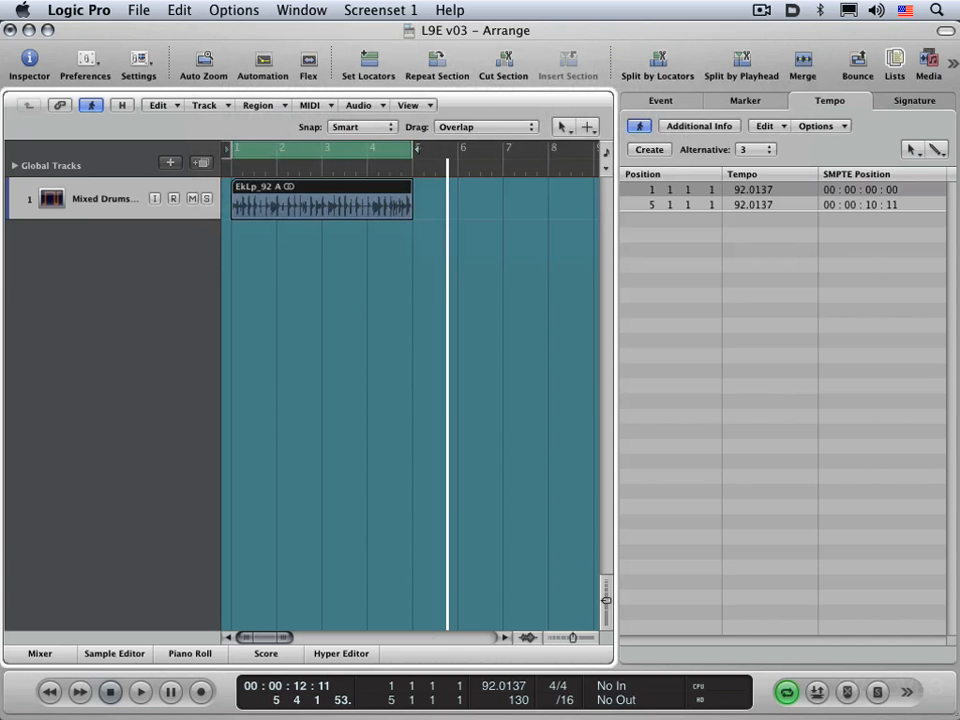
pyautogui.moveTo(503, 714)
pyautogui.press('super+z')
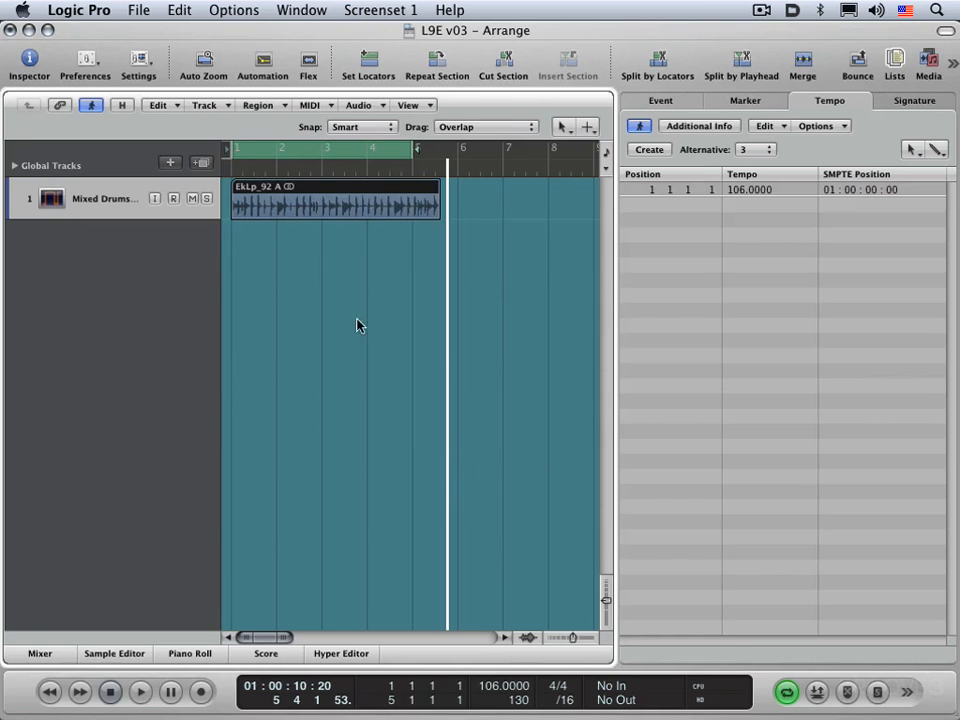
# Step: Try adjusting the tempo using beat detection with the change created at selection start only, and undo it
pyautogui.click(232, 9)
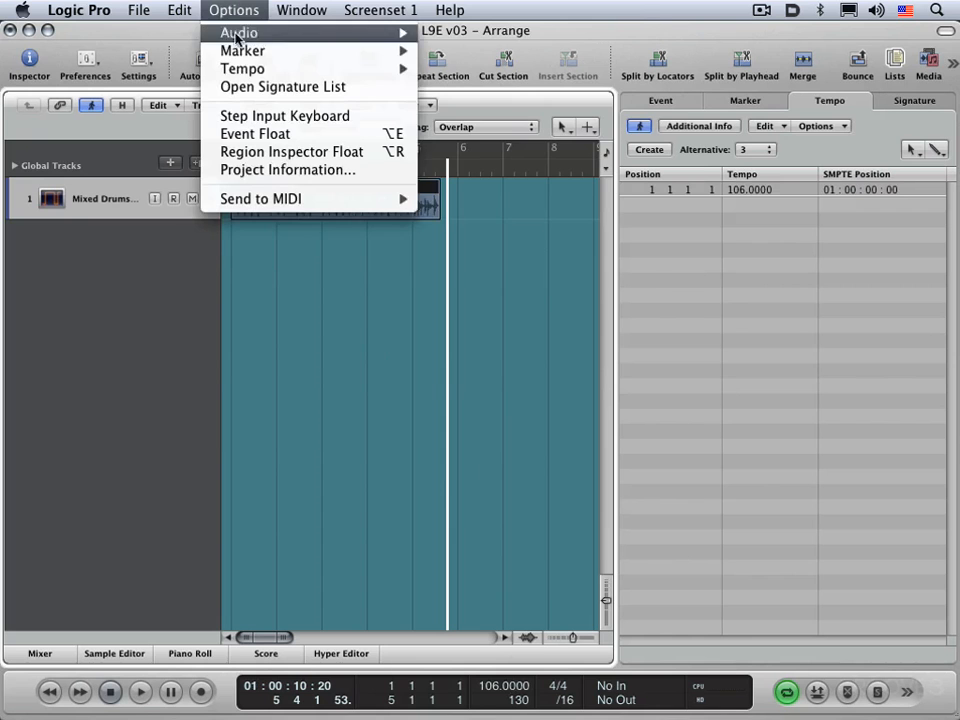
pyautogui.moveTo(383, 70)
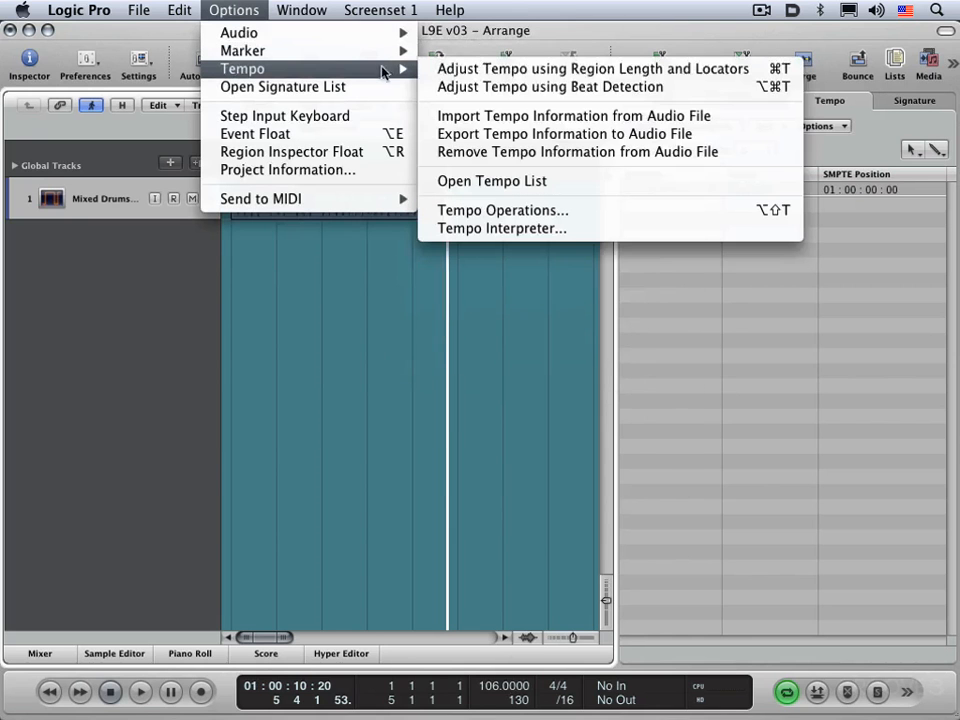
pyautogui.click(510, 90)
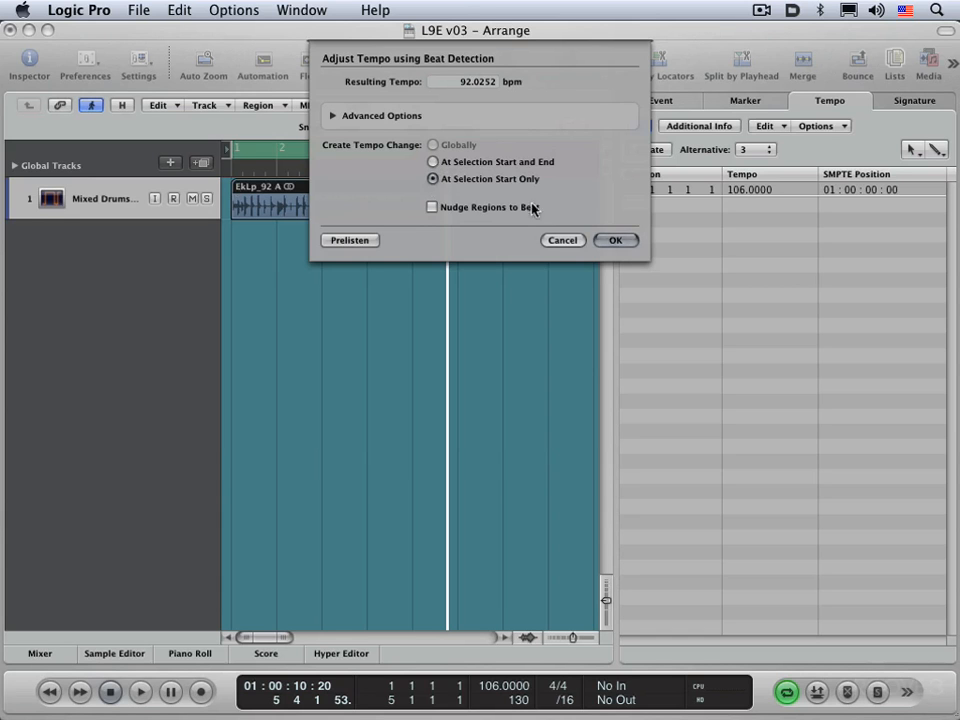
pyautogui.click(629, 243)
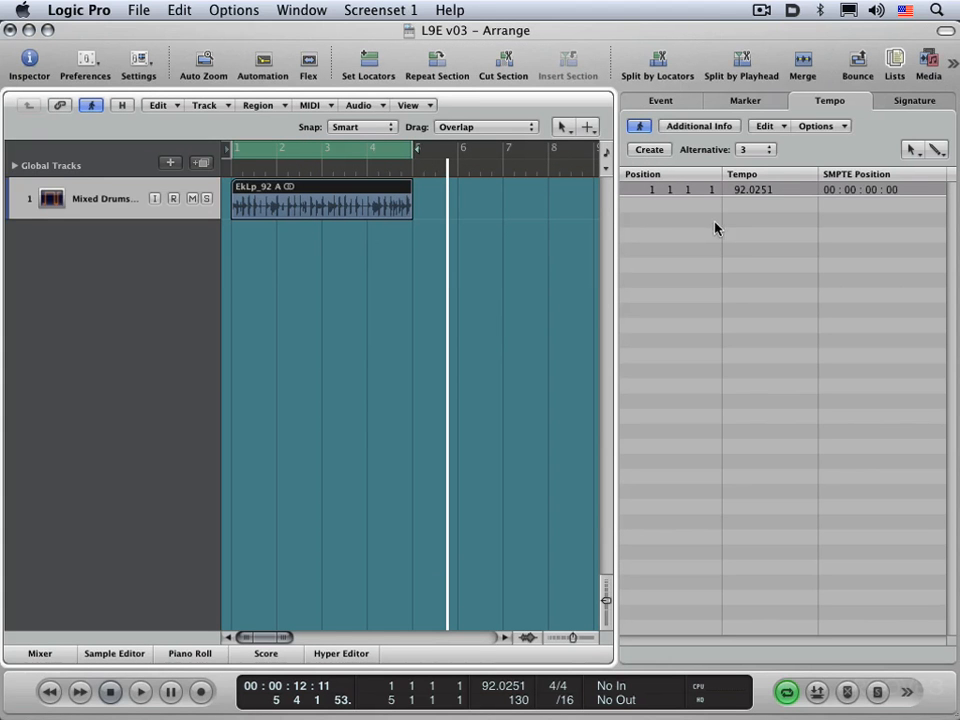
pyautogui.press('super+z')
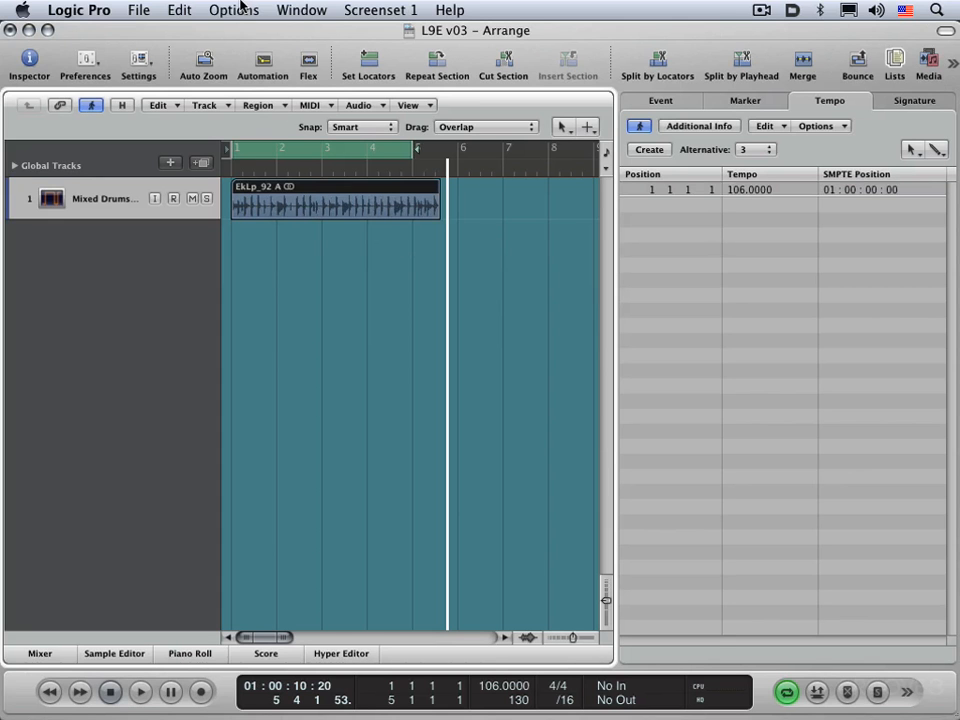
# Step: Adjust the tempo using beat detection with tempo changes created at selection start and end
pyautogui.press('alt+super+t')
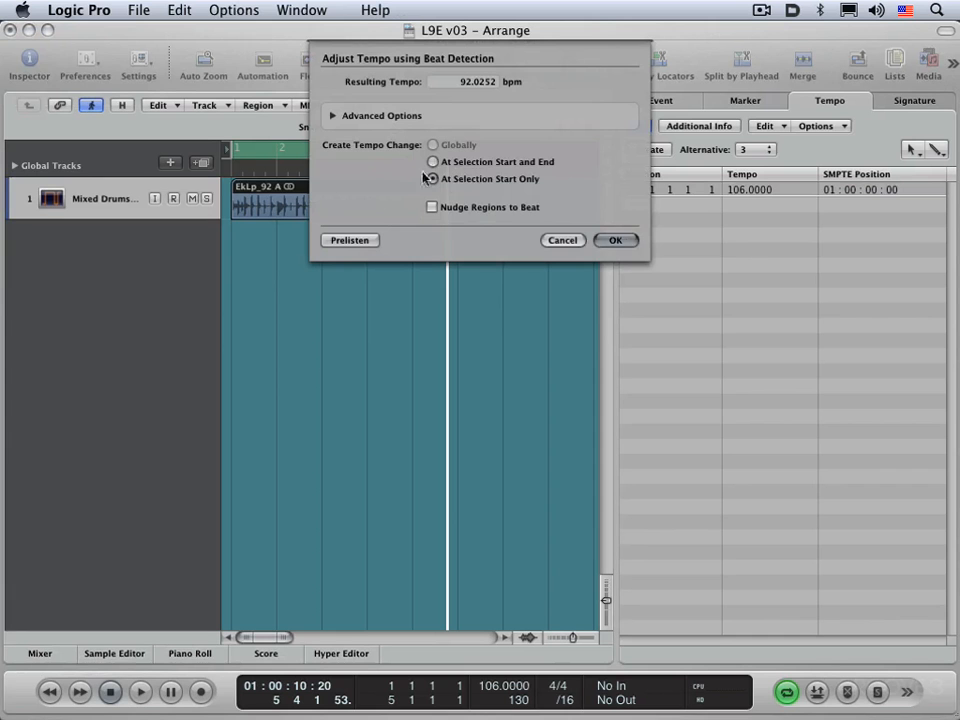
pyautogui.click(432, 161)
pyautogui.click(616, 240)
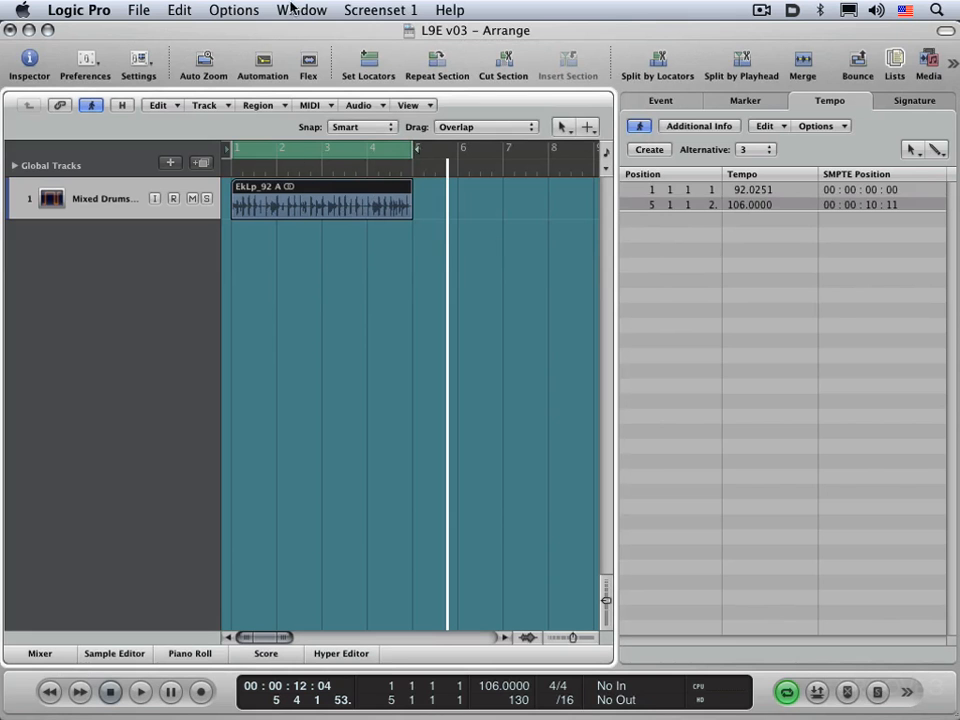
# Step: Run Adjust Tempo using Beat Detection on the loop again, creating the tempo change at selection start only
pyautogui.click(224, 9)
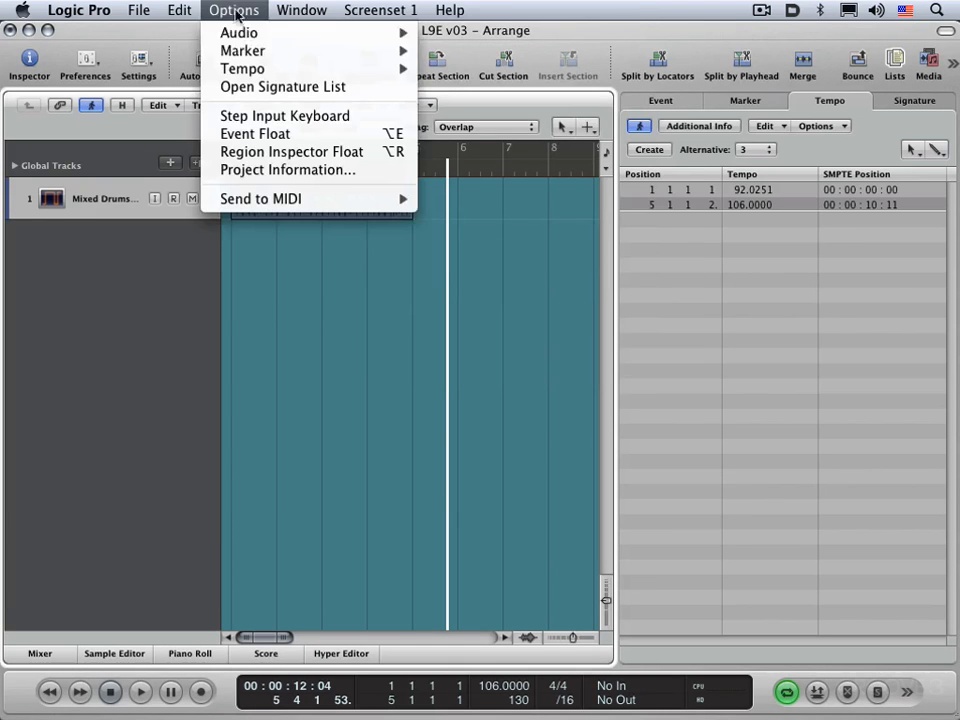
pyautogui.moveTo(238, 68)
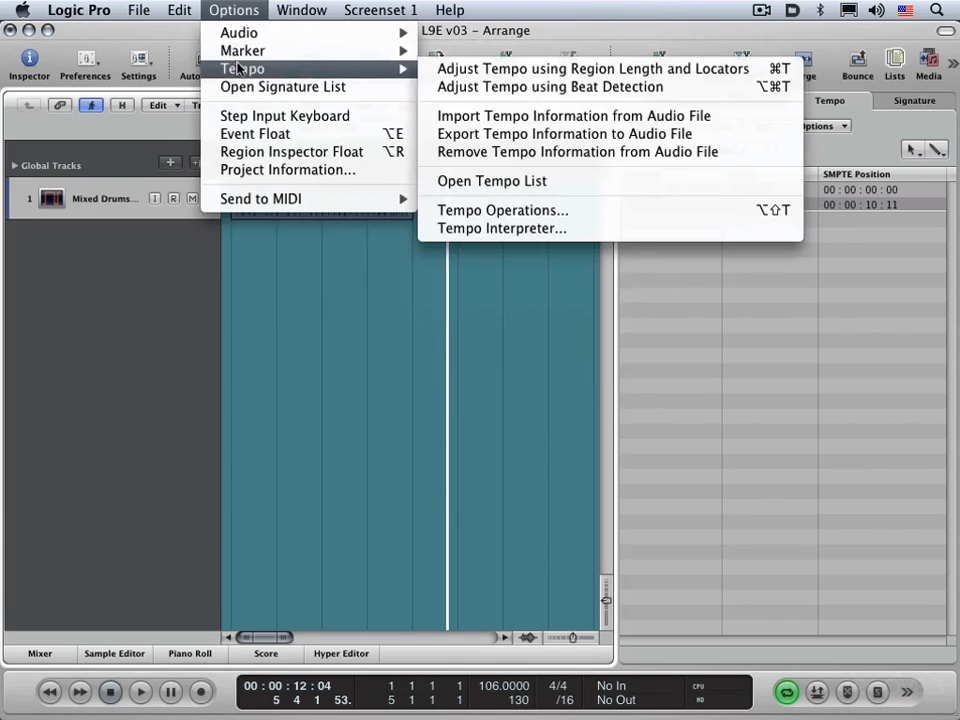
pyautogui.click(484, 87)
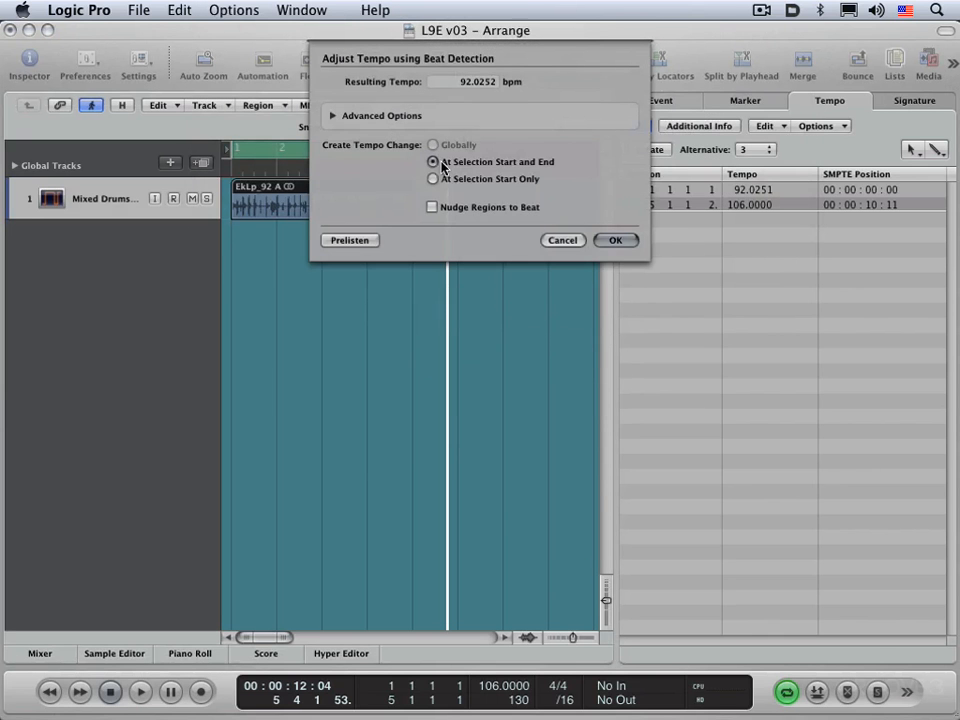
pyautogui.click(432, 180)
pyautogui.click(614, 240)
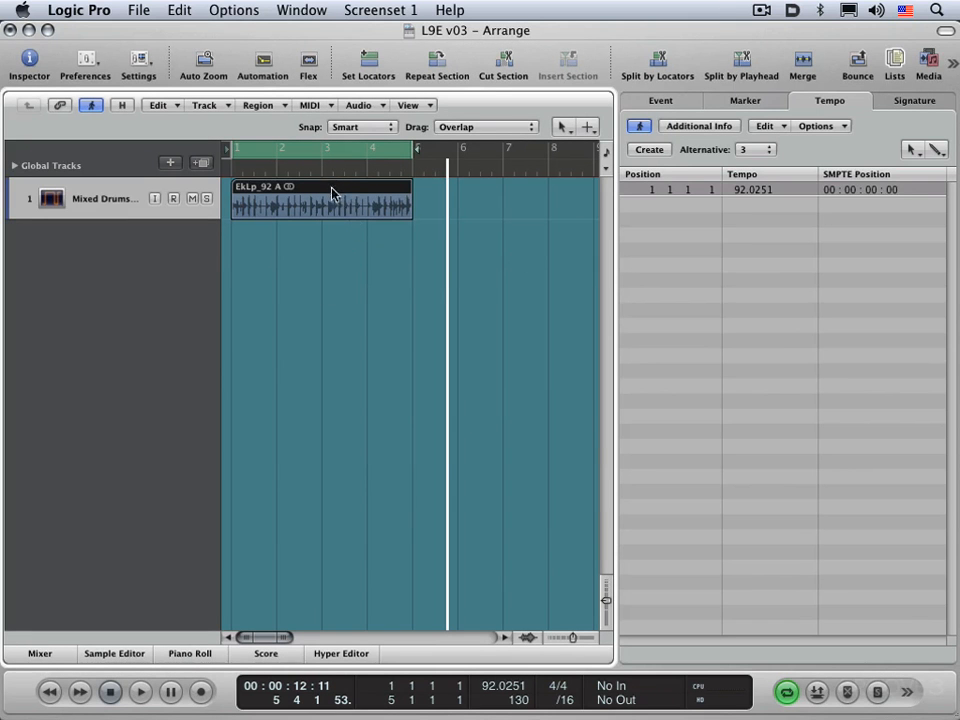
# Step: Delete the EkLp_92 A region from the drum track and open the Loop Browser
pyautogui.press('Delete')
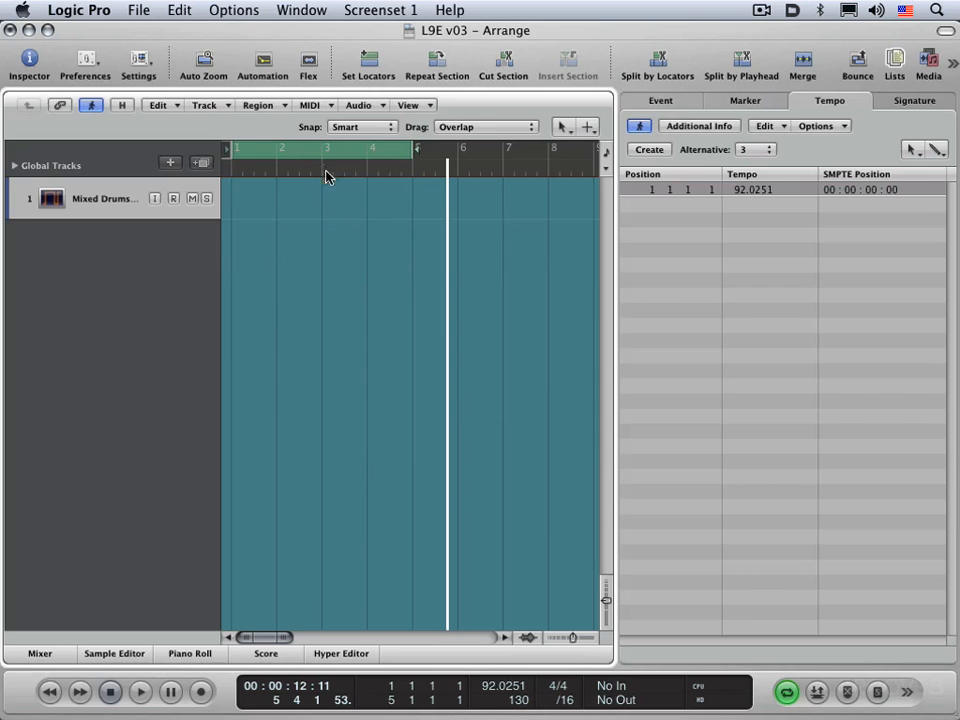
pyautogui.click(686, 357)
pyautogui.press('o')
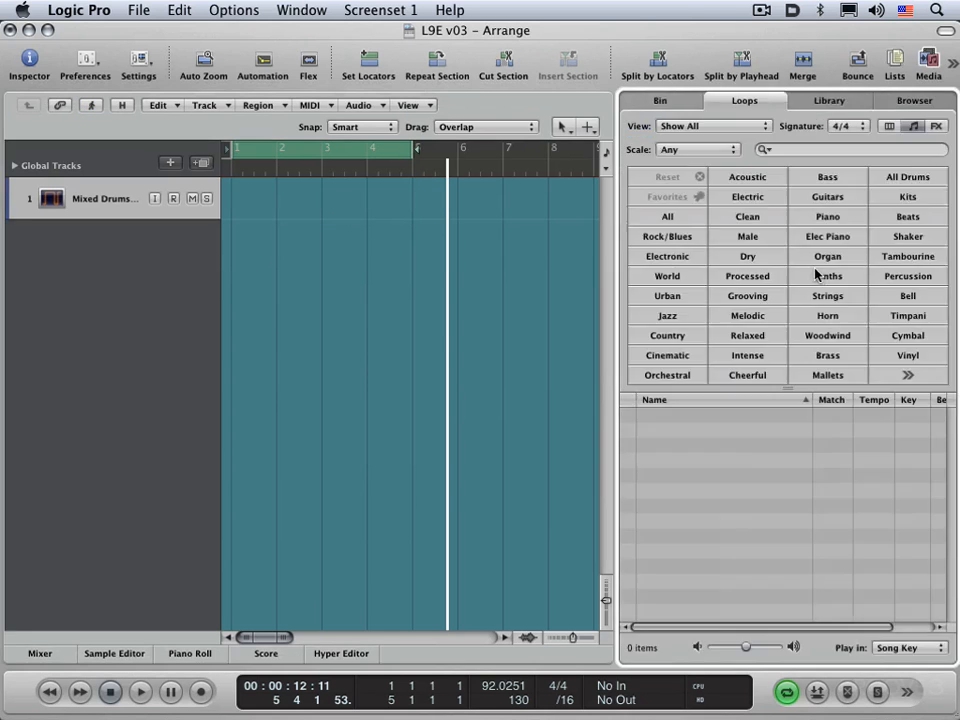
# Step: Filter the loops by Kits and add Modern Rock Drum Kit 05 at bar 1 of the drum track, importing its tempo information
pyautogui.click(911, 200)
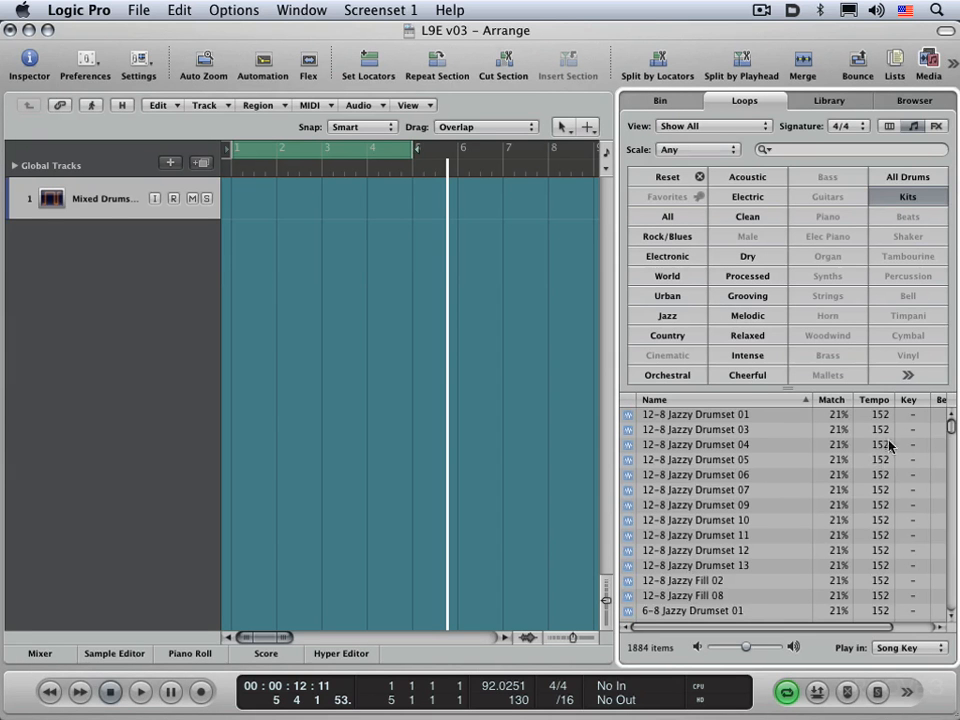
pyautogui.moveTo(951, 425); pyautogui.dragTo(954, 541)
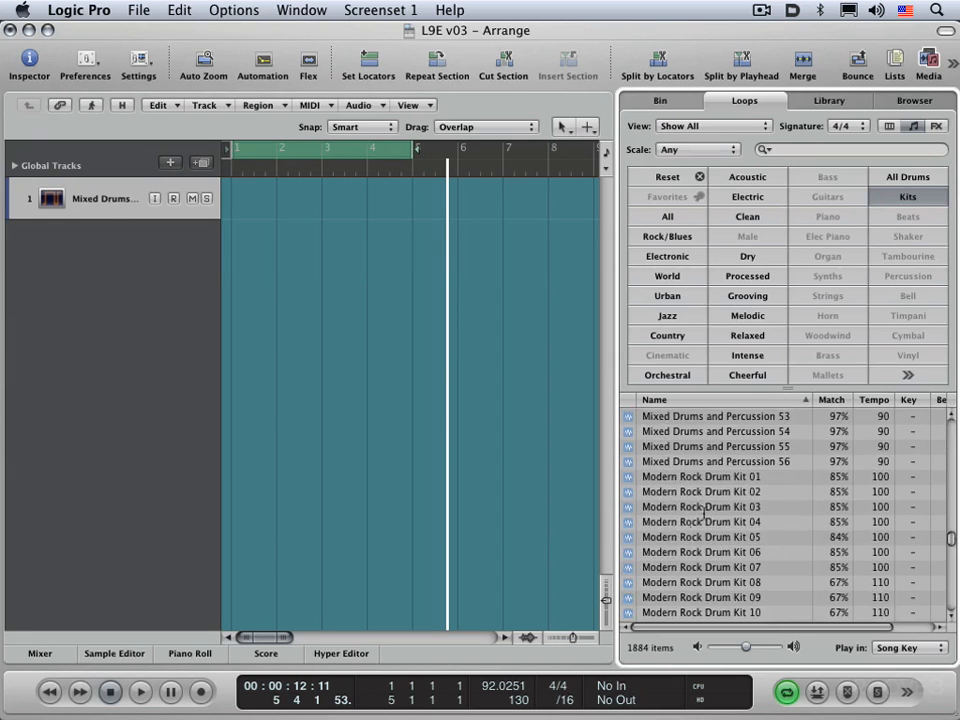
pyautogui.click(661, 542)
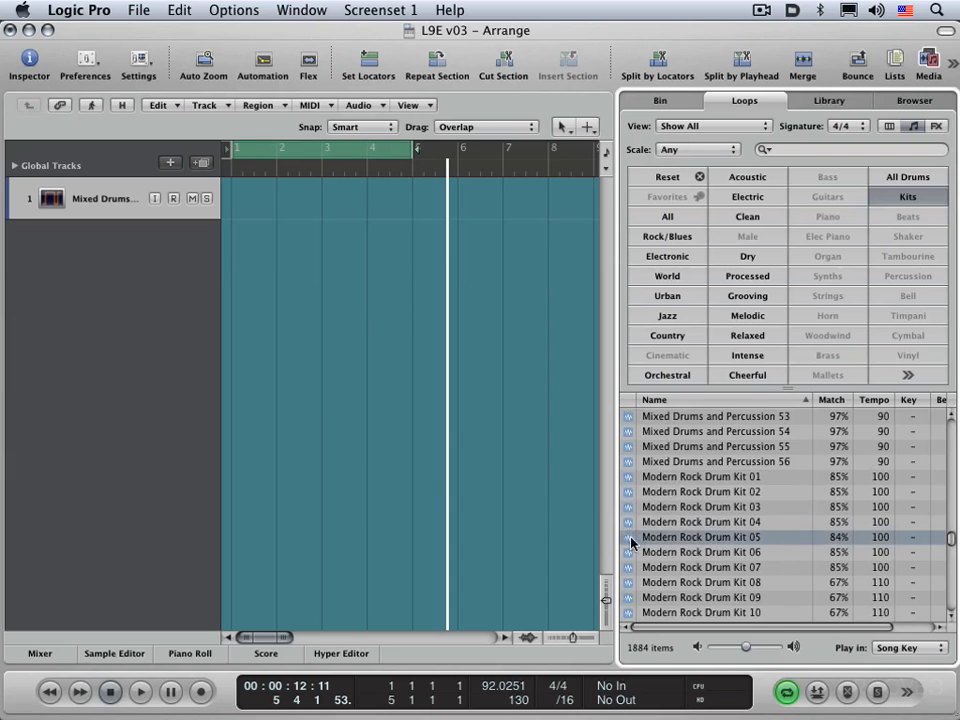
pyautogui.moveTo(630, 541); pyautogui.dragTo(240, 198)
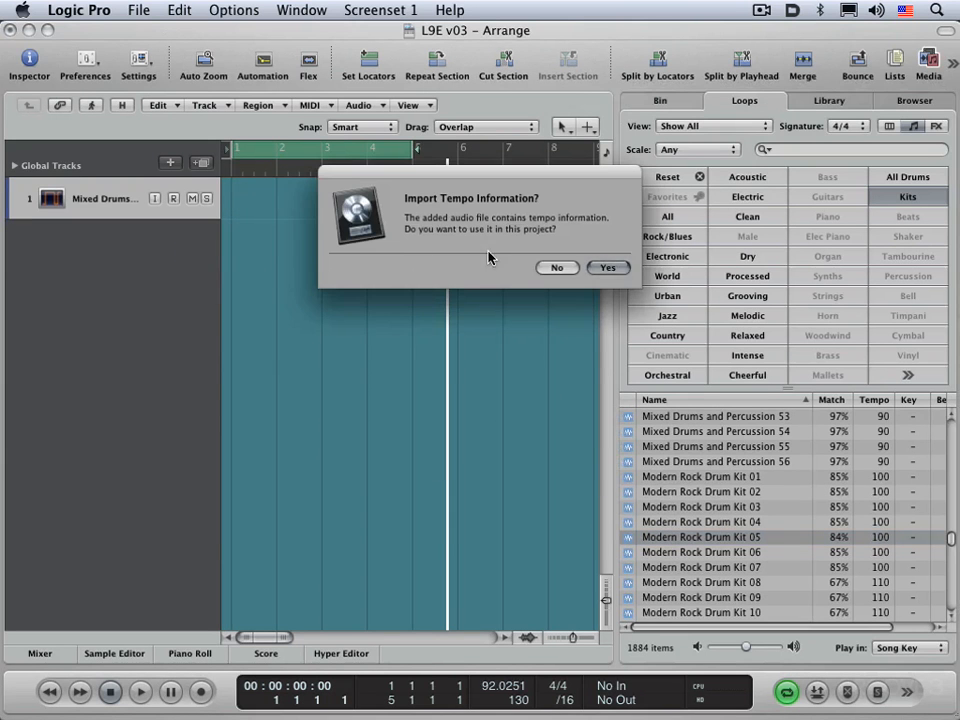
pyautogui.click(607, 267)
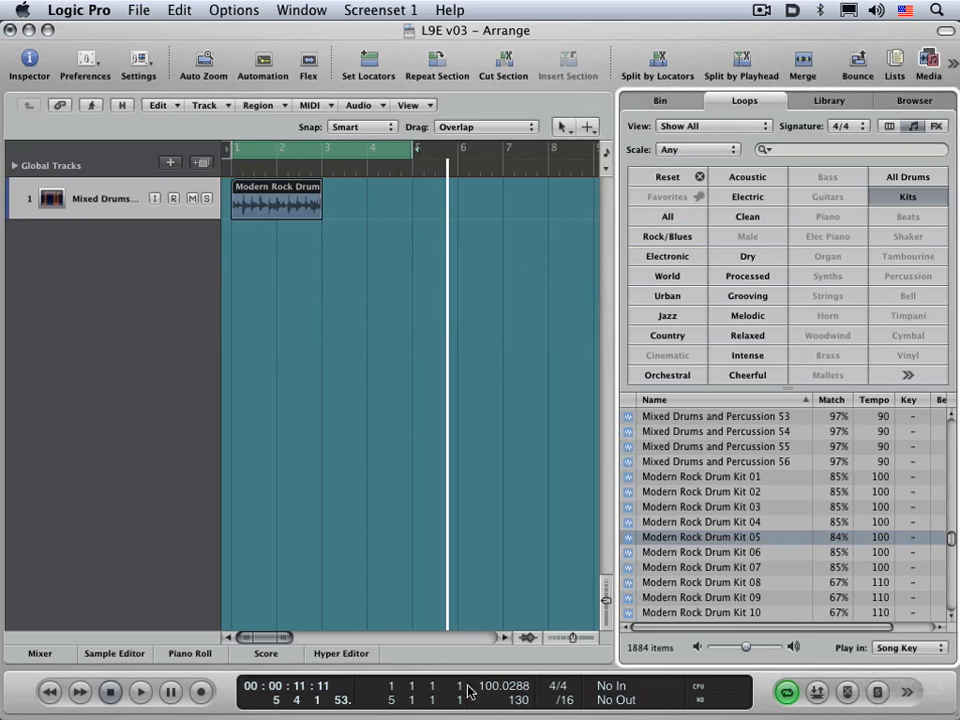
# Step: Replace the Modern Rock Drum region with the Motown Ballad Drumset 04 loop at bar 1, declining its tempo information
pyautogui.click(281, 196)
pyautogui.press('Delete')
pyautogui.scroll(-8, 716, 514)
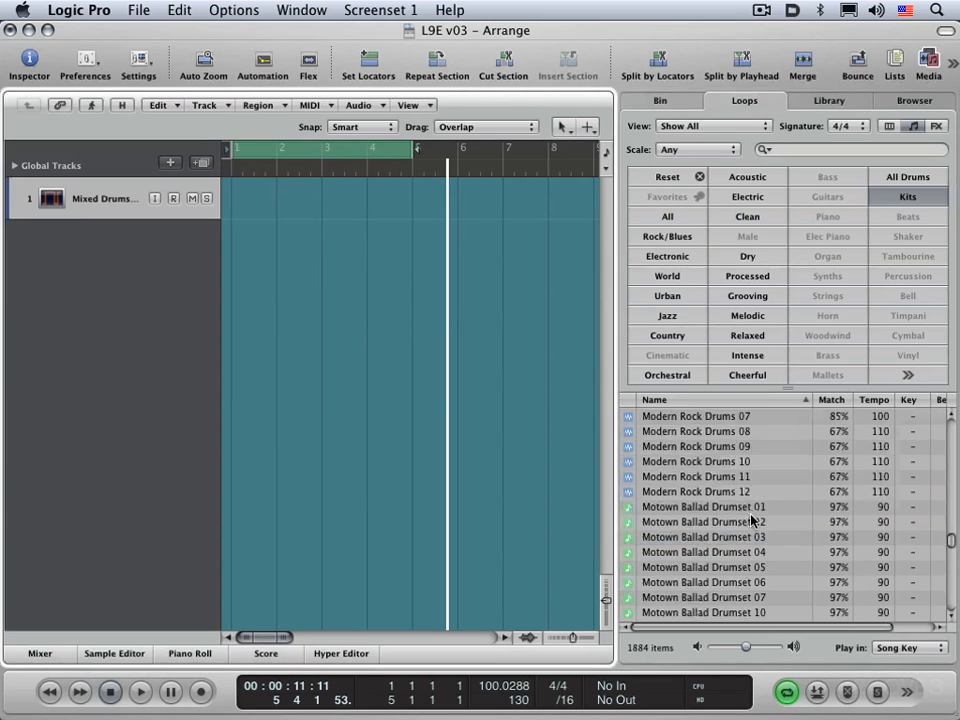
pyautogui.click(705, 552)
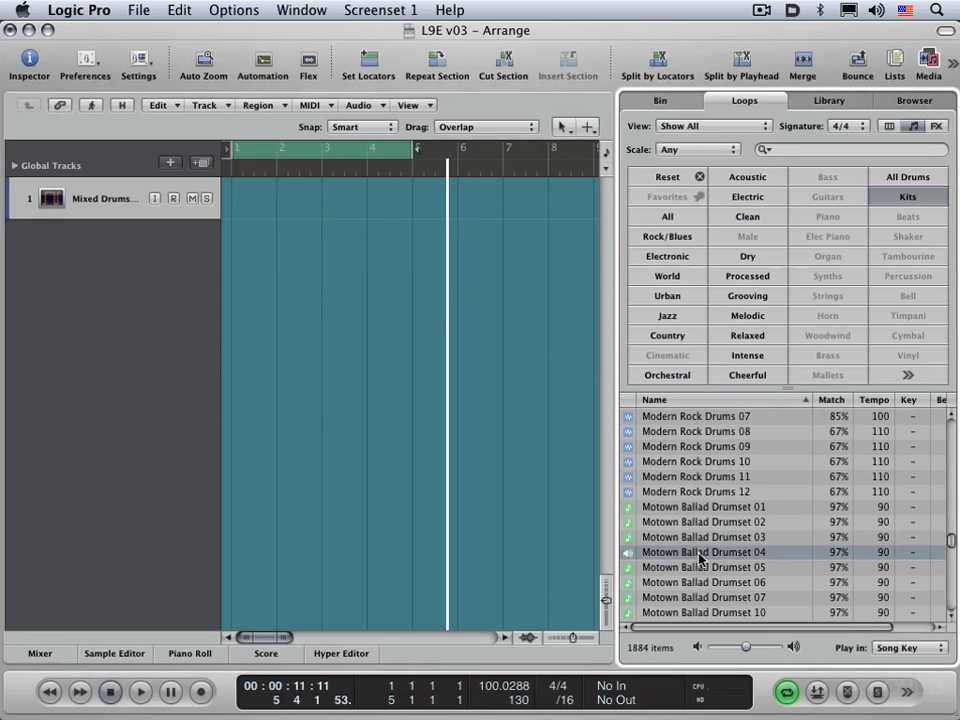
pyautogui.moveTo(700, 558); pyautogui.dragTo(236, 201)
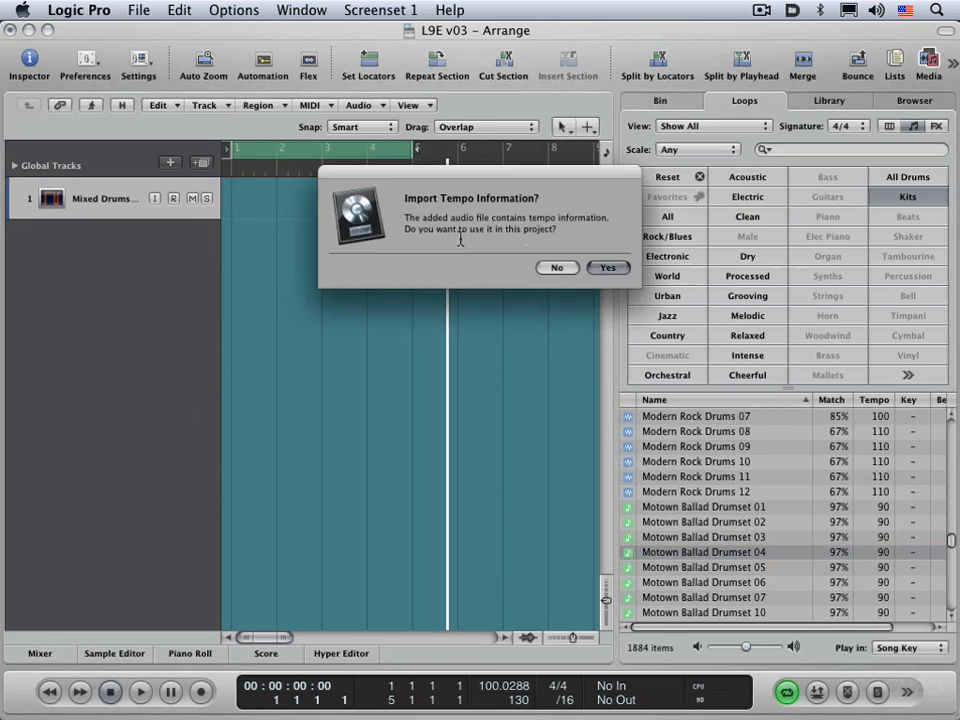
pyautogui.click(558, 268)
# Step: Turn off cycle mode and import the tempo information from the Motown Ballad region's audio file
pyautogui.click(315, 157)
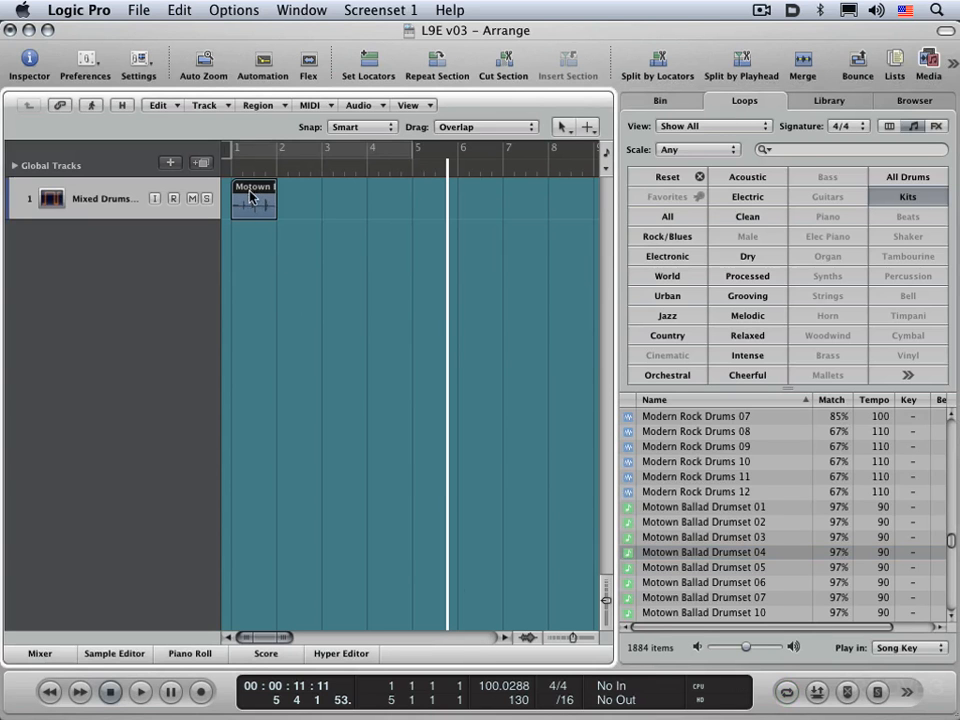
pyautogui.click(233, 10)
pyautogui.moveTo(240, 70)
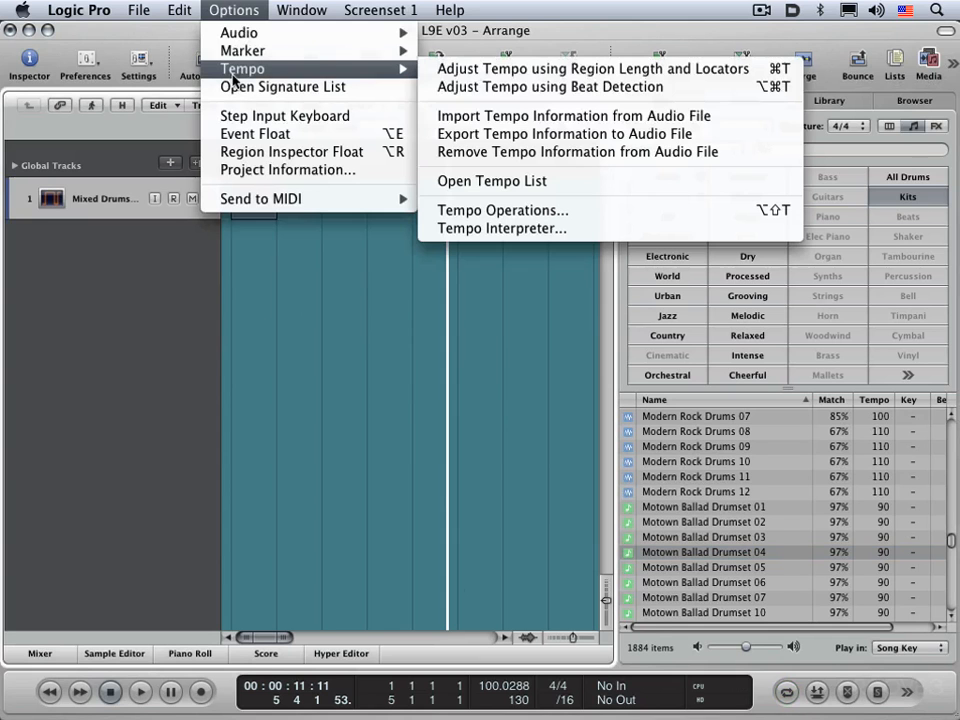
pyautogui.click(530, 116)
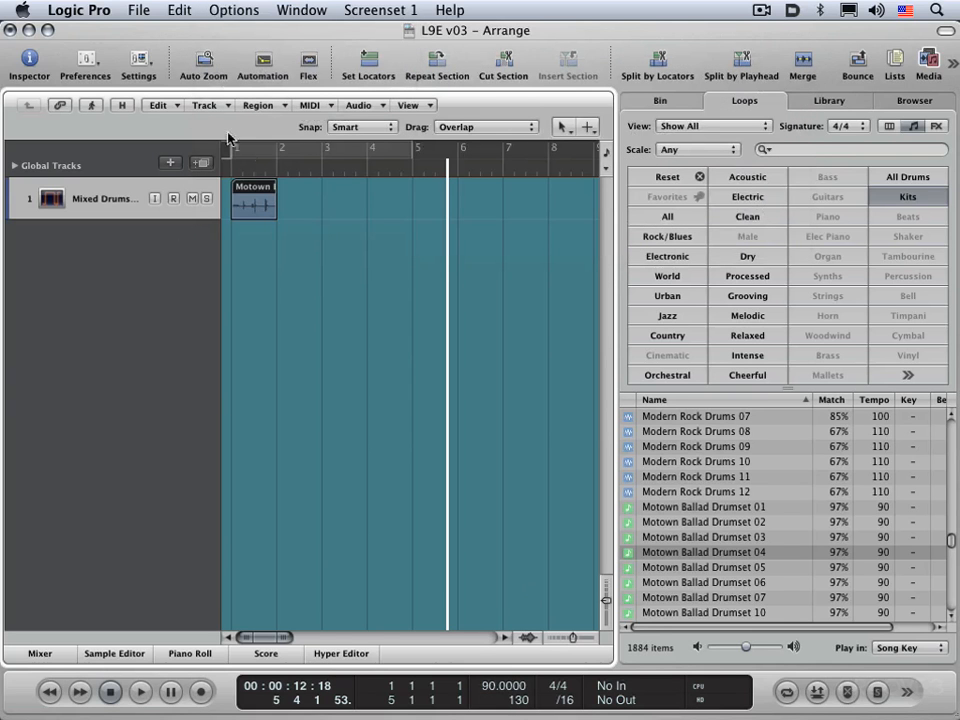
# Step: Play the Motown Ballad region from the start of bar 1 and stop playback
pyautogui.click(233, 172)
pyautogui.press('space')
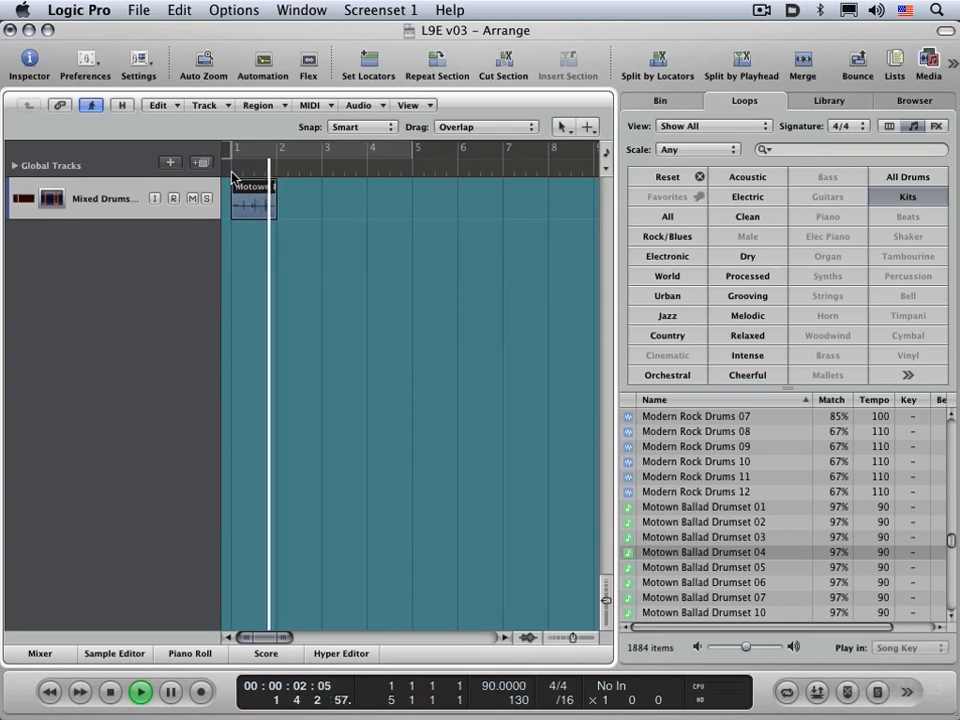
pyautogui.press('space')
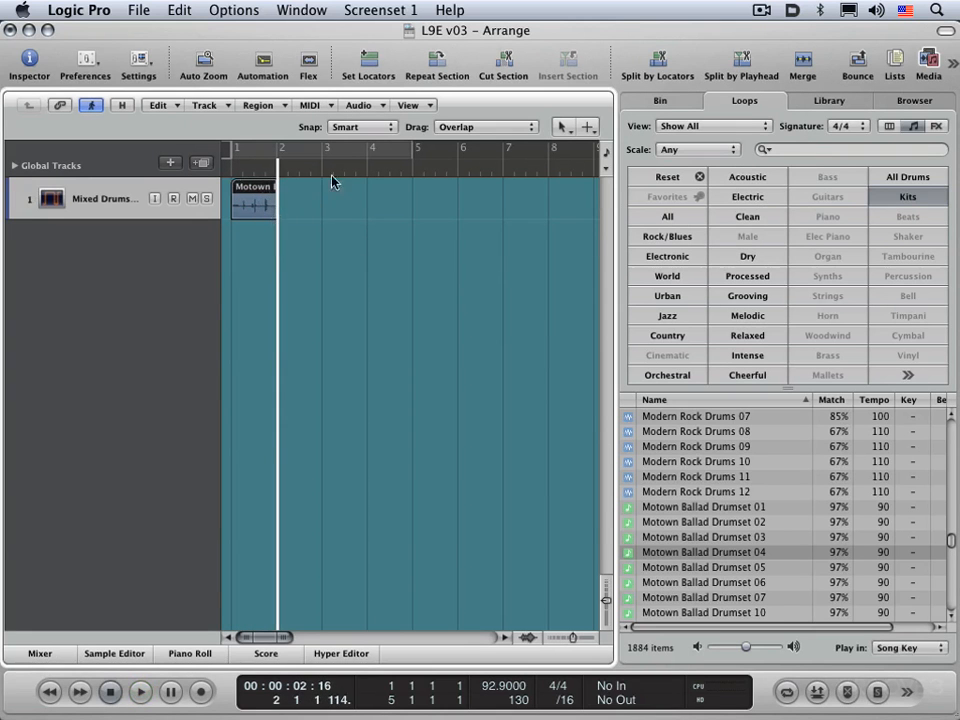
# Step: Run Detect Tempo on the Motown Ballad region, try value adjustments such as 2:1 in the advanced options, and accept it at 1:1
pyautogui.click(374, 108)
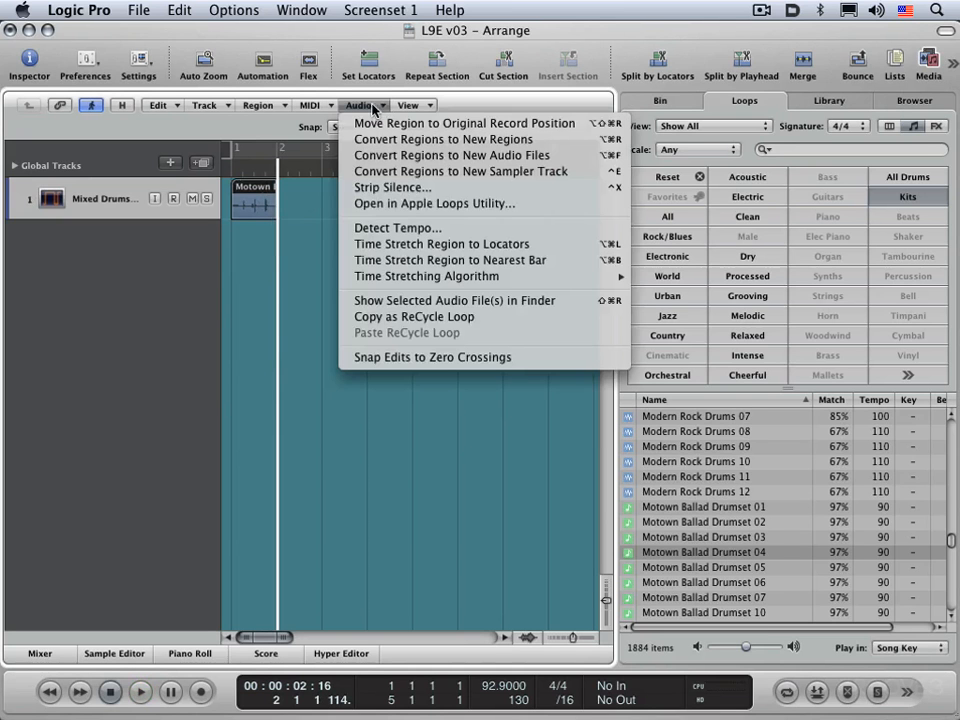
pyautogui.click(404, 229)
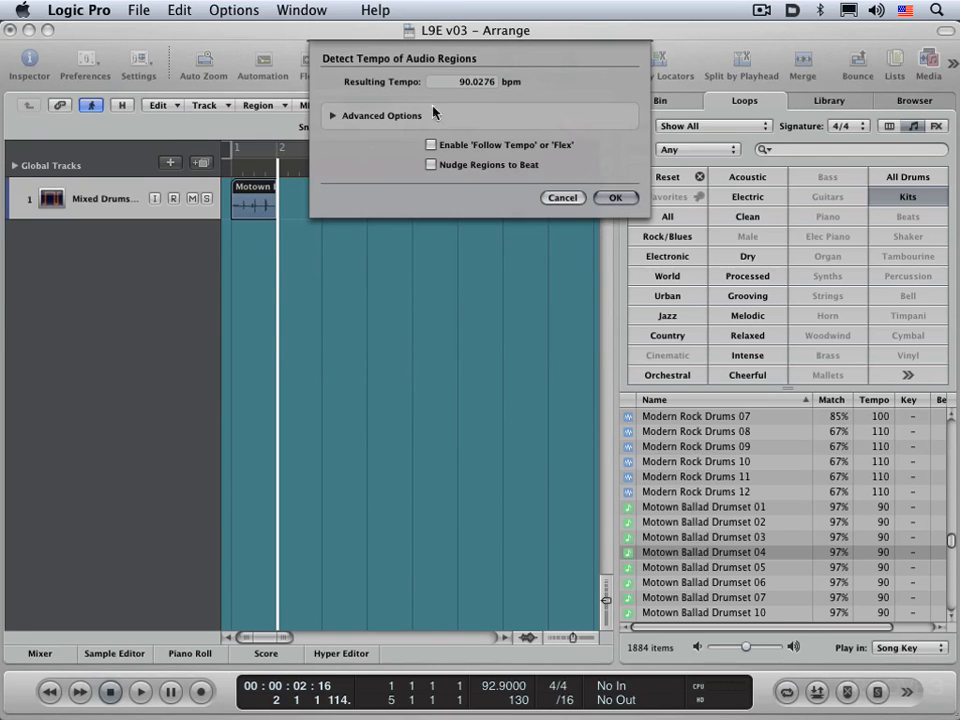
pyautogui.click(332, 116)
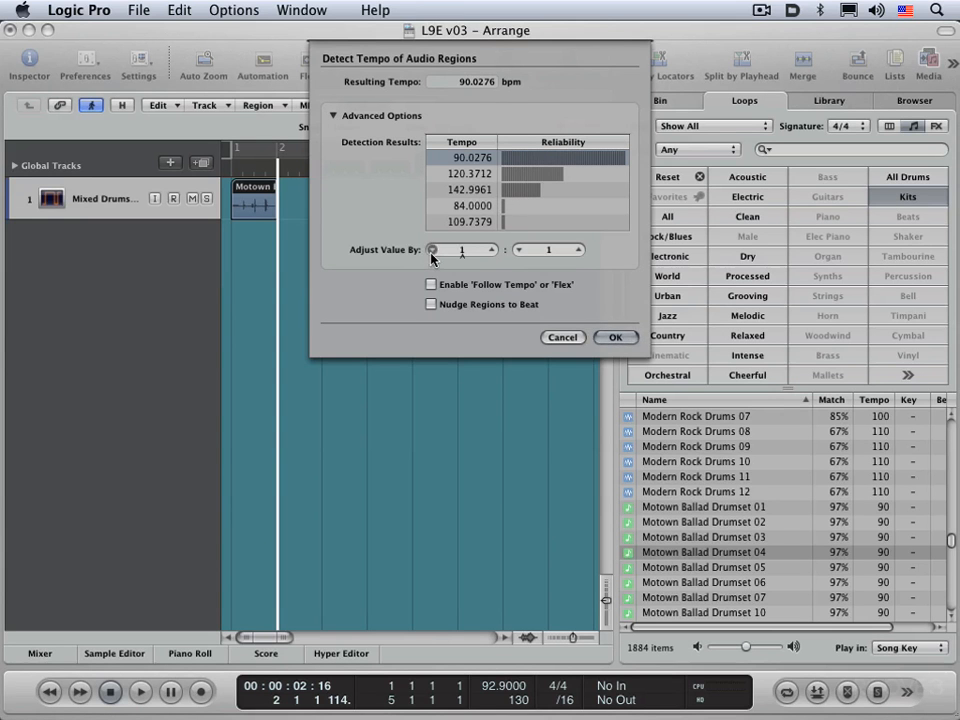
pyautogui.click(491, 250)
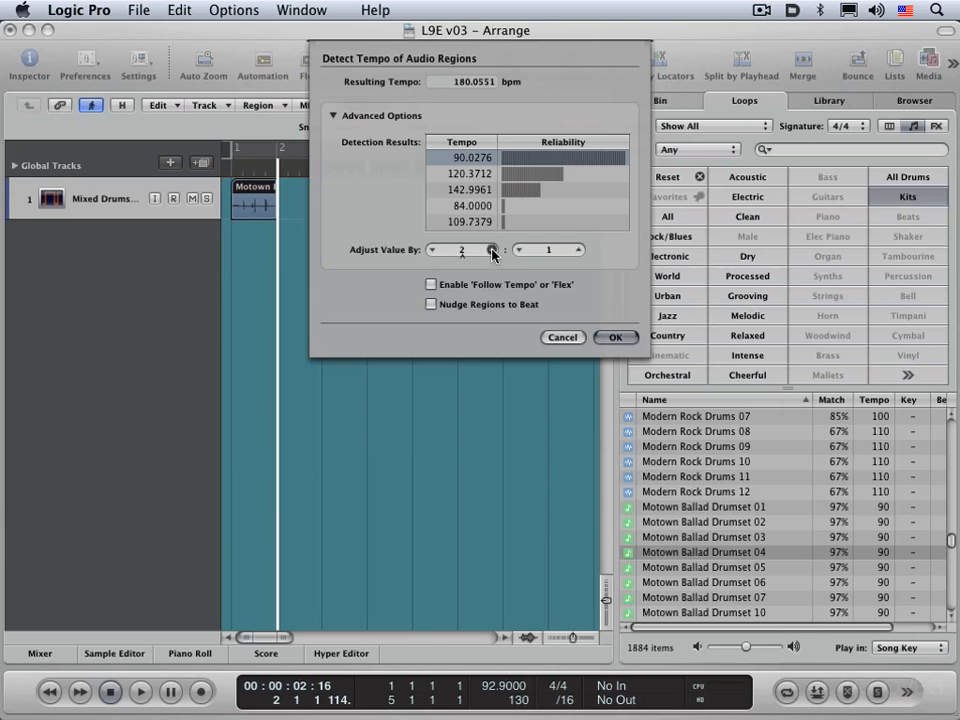
pyautogui.click(432, 250)
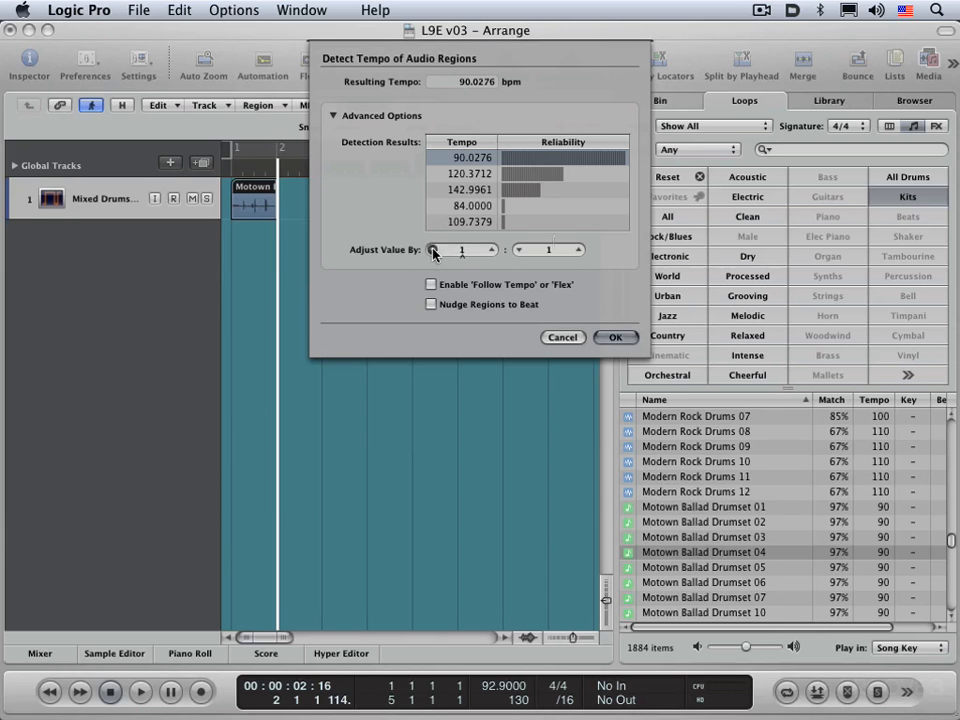
pyautogui.click(578, 250)
pyautogui.click(520, 251)
pyautogui.click(615, 338)
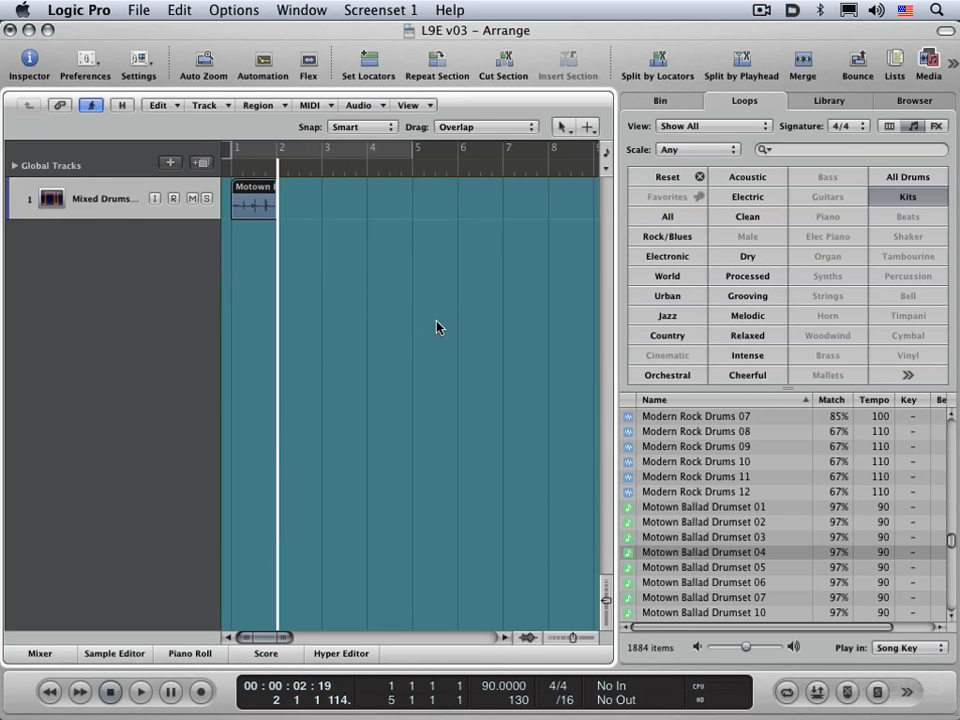
# Step: Open the tempo list and set the project tempo at bar 1 to 92.9
pyautogui.moveTo(492, 686); pyautogui.dragTo(491, 684)
pyautogui.press('t')
pyautogui.moveTo(757, 192); pyautogui.dragTo(738, 218)
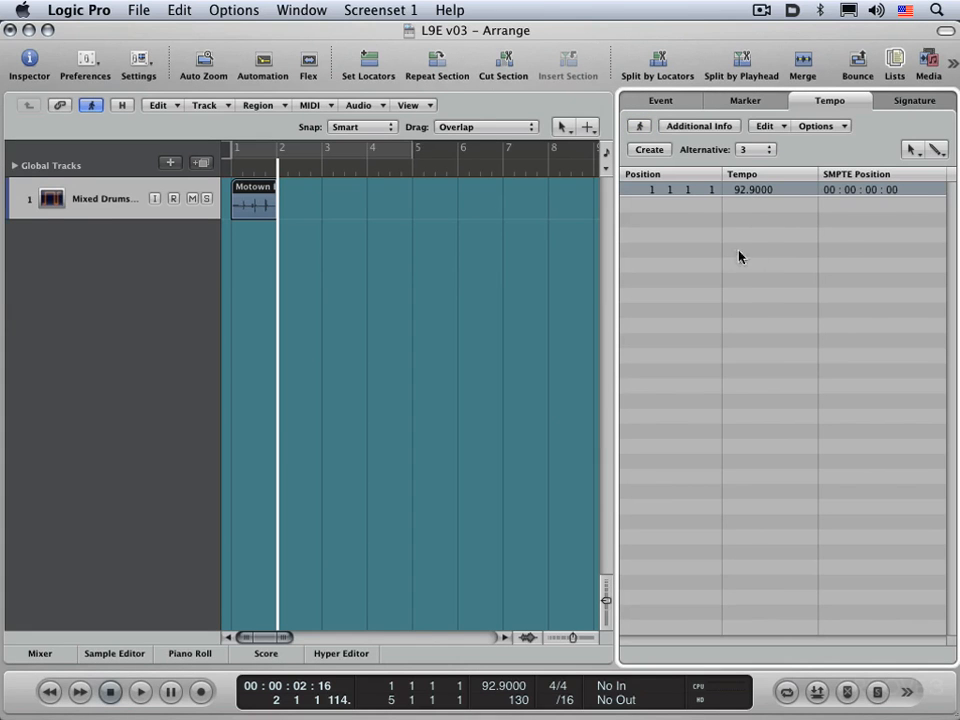